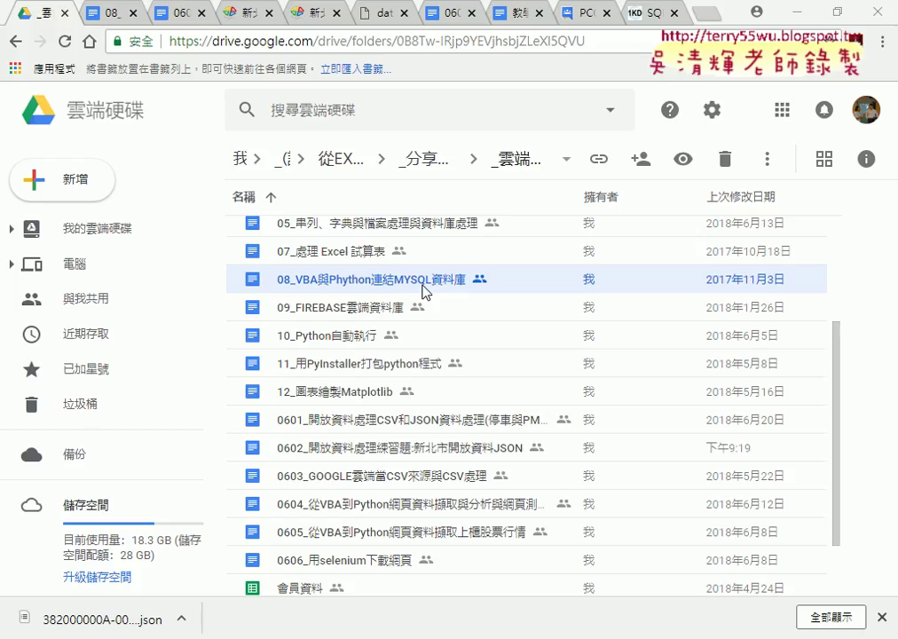
Step: Open the 08_VBA與Phython連結MYSQL資料庫 document from the shared Drive folder's file list
double_click(424, 287)
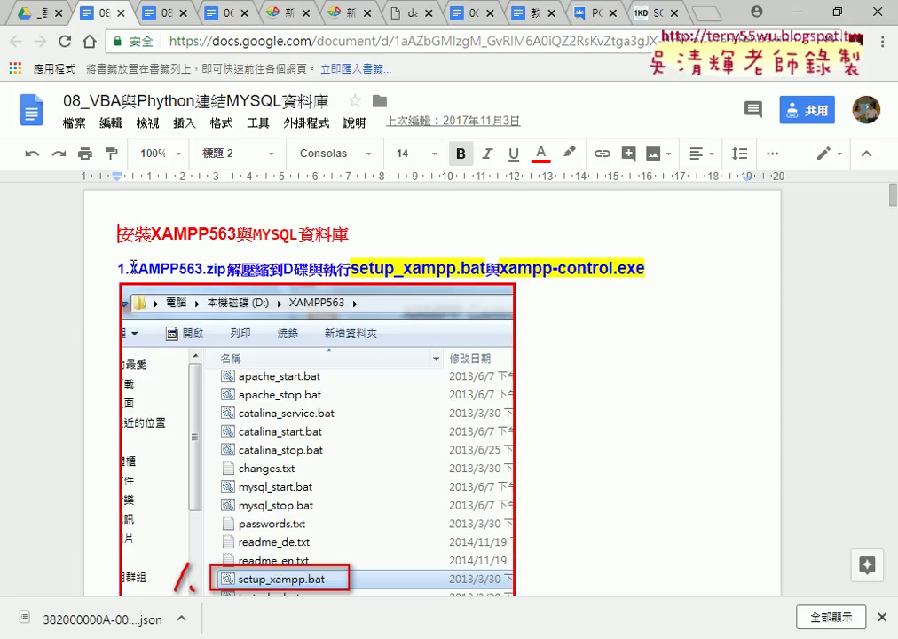
left_click_drag(119, 267, 225, 265)
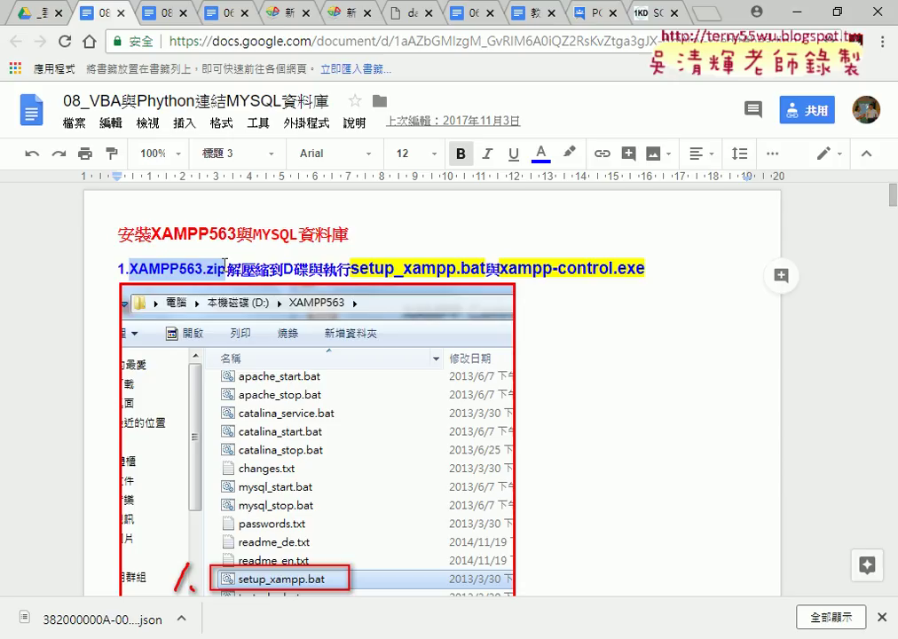
scroll(637, 368, "down", 3)
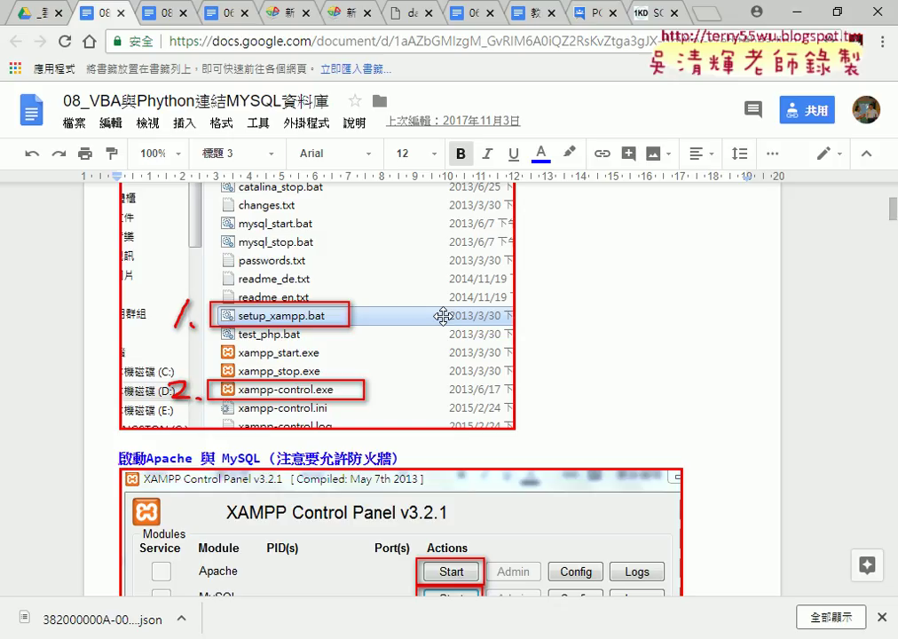
scroll(409, 266, "down", 3)
scroll(532, 284, "down", 2)
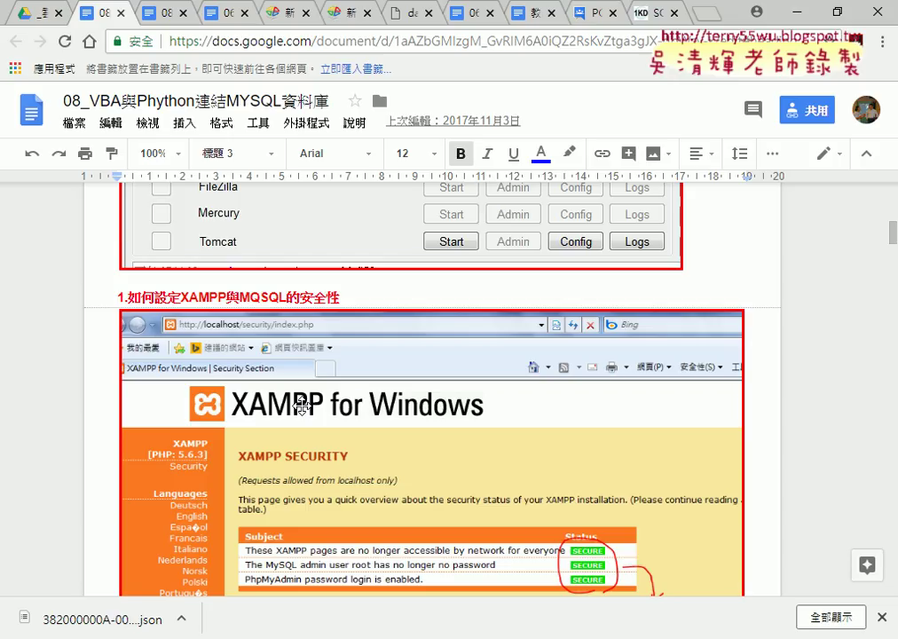
scroll(302, 405, "down", 1)
scroll(251, 267, "down", 1)
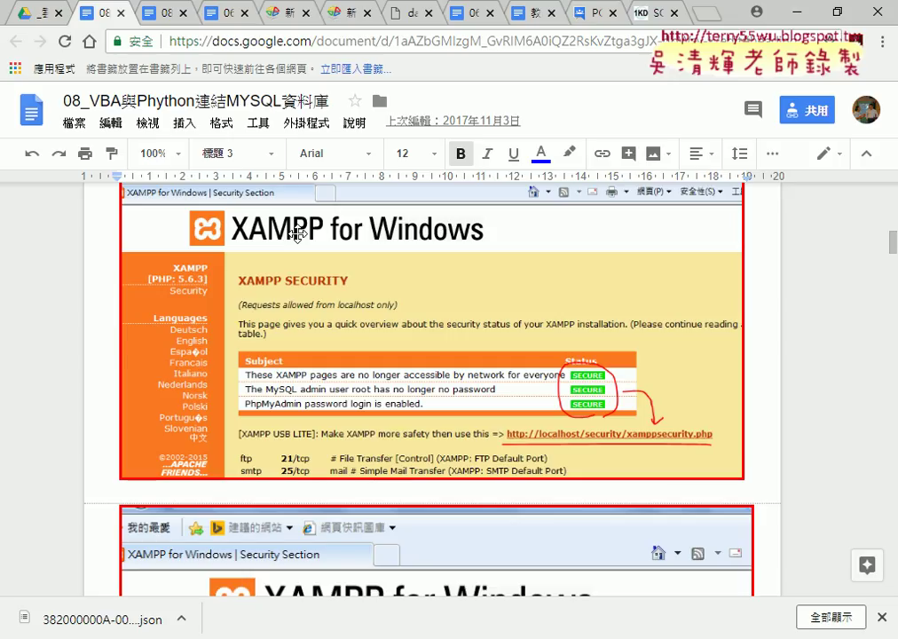
Step: Scroll down through the tutorial toward its Python section
scroll(357, 276, "down", 5)
scroll(485, 317, "down", 3)
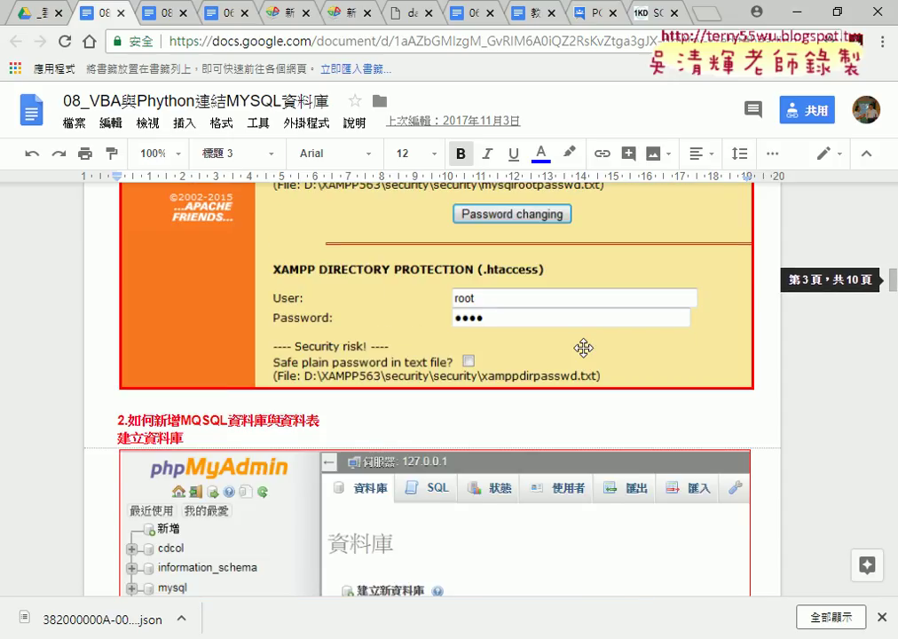
scroll(584, 349, "down", 3)
scroll(586, 345, "down", 3)
scroll(588, 341, "up", 1)
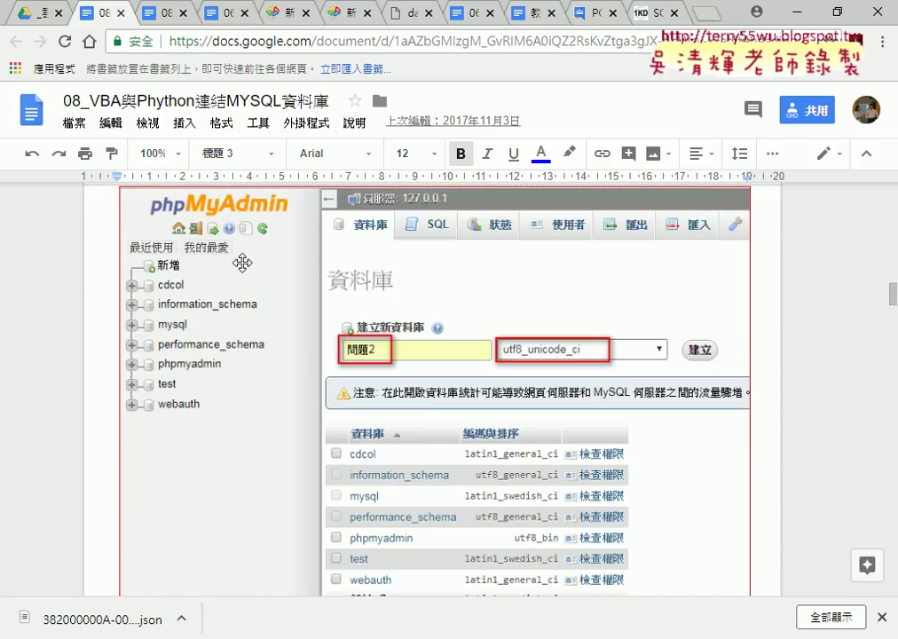
scroll(168, 282, "up", 2)
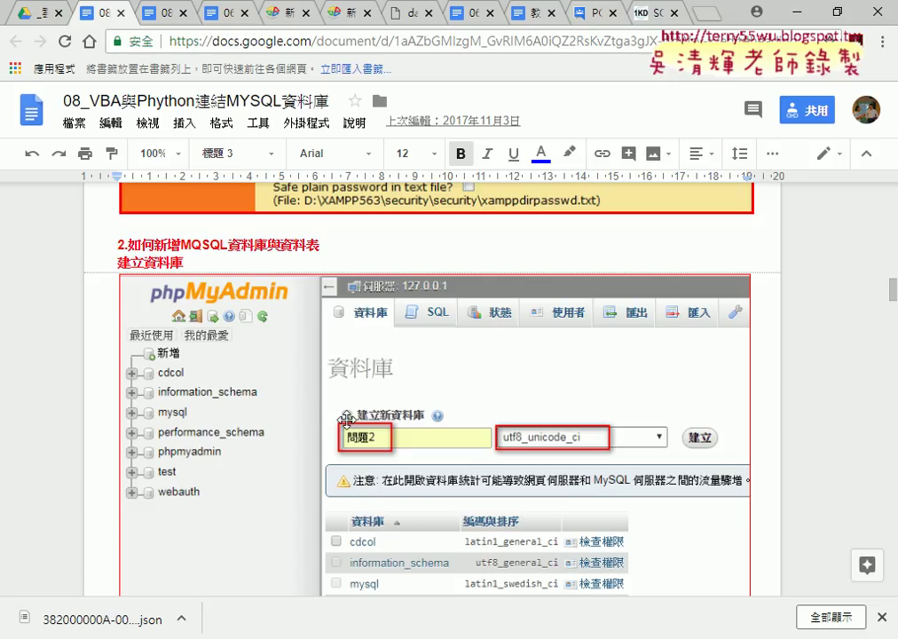
scroll(346, 421, "down", 2)
scroll(346, 421, "down", 3)
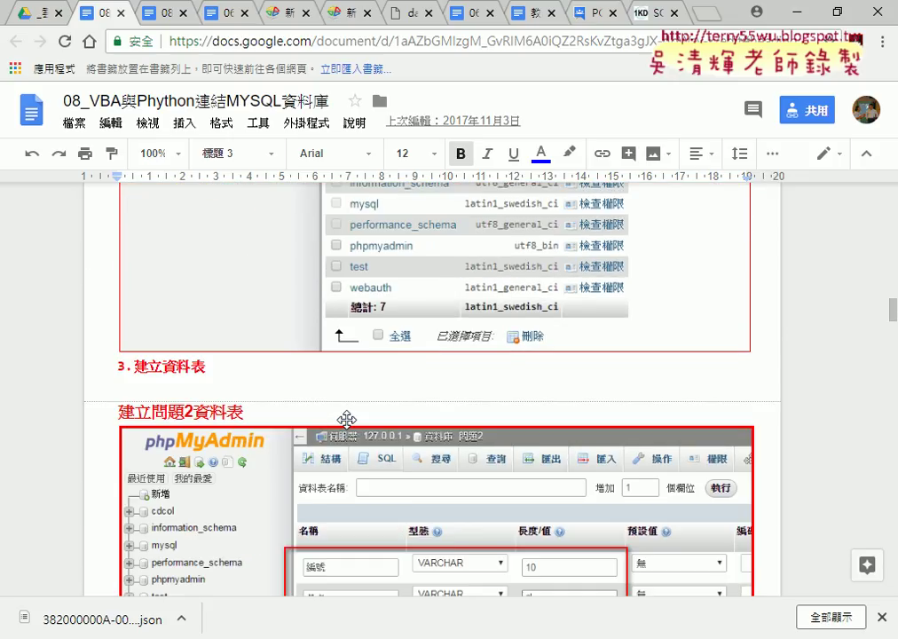
scroll(346, 421, "down", 3)
scroll(346, 420, "down", 4)
scroll(346, 420, "down", 2)
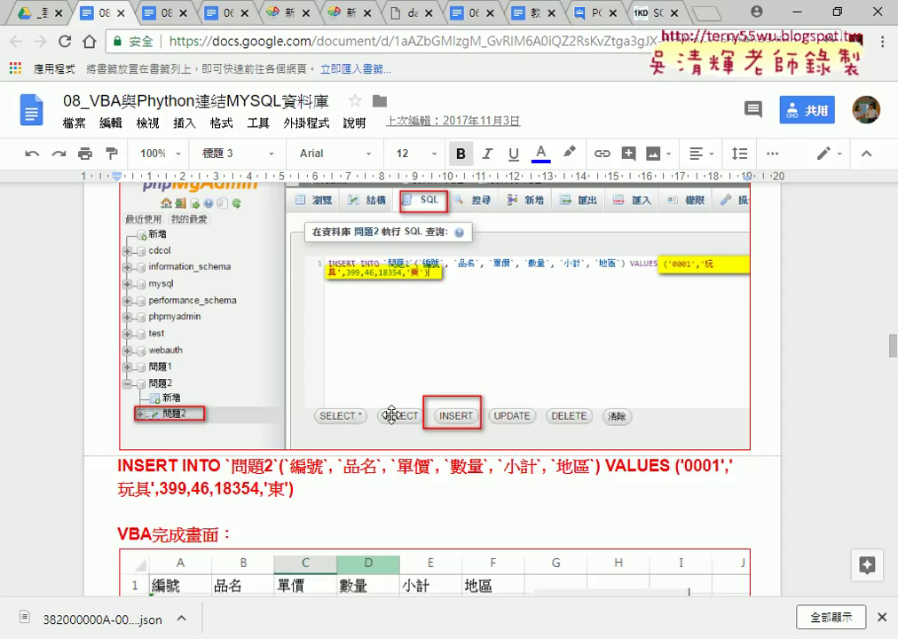
Step: Move down to the Phython 連結MYSQL section and highlight 'Phython' and 'pymysql'
mouse_move(894, 351)
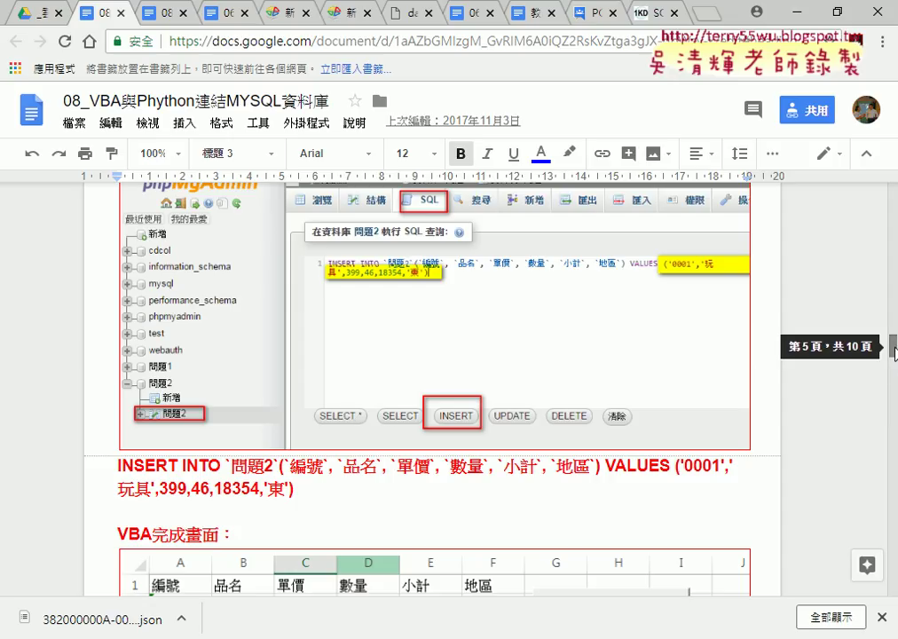
left_click_drag(894, 351, 894, 402)
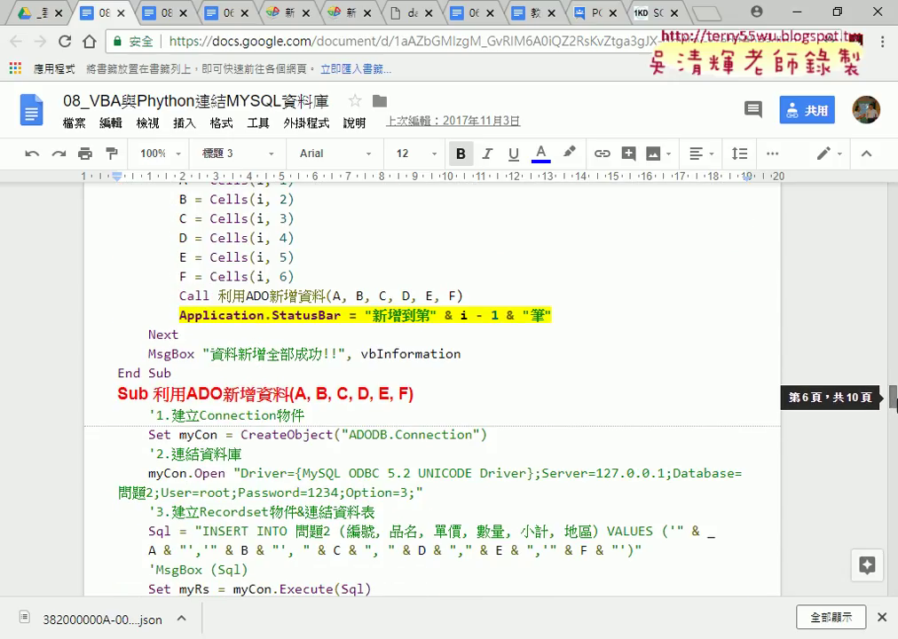
left_click_drag(894, 402, 894, 455)
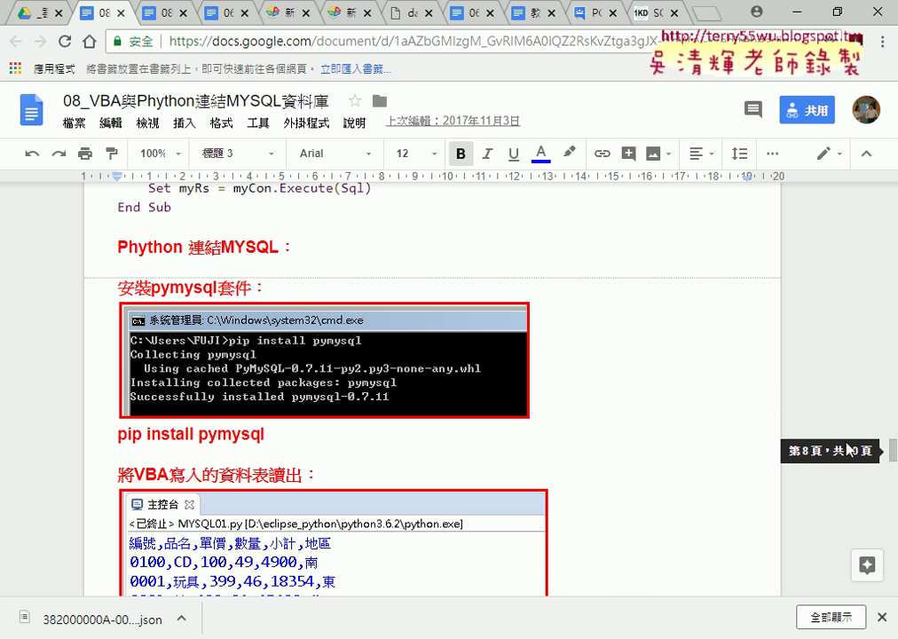
left_click_drag(117, 248, 182, 248)
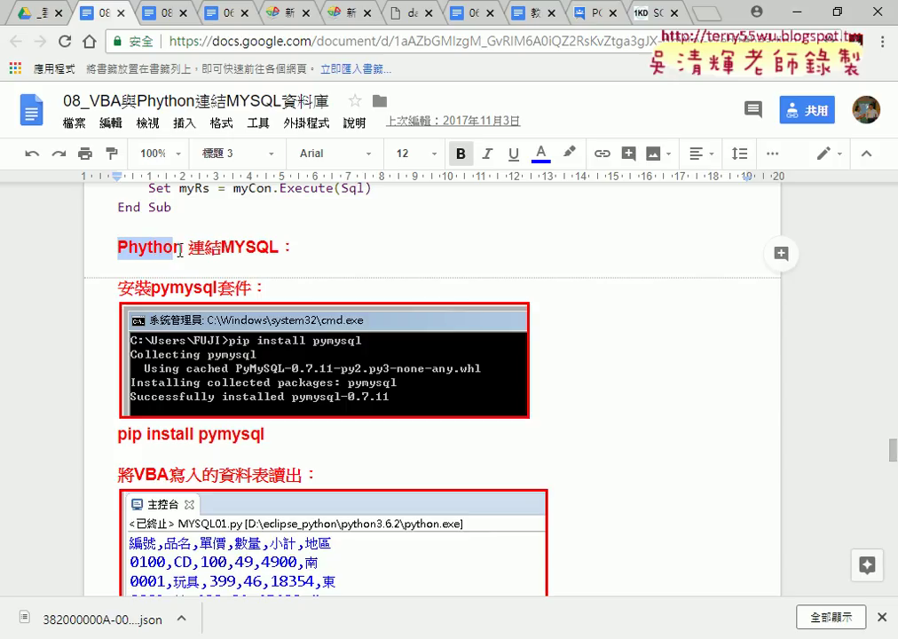
left_click_drag(151, 288, 217, 289)
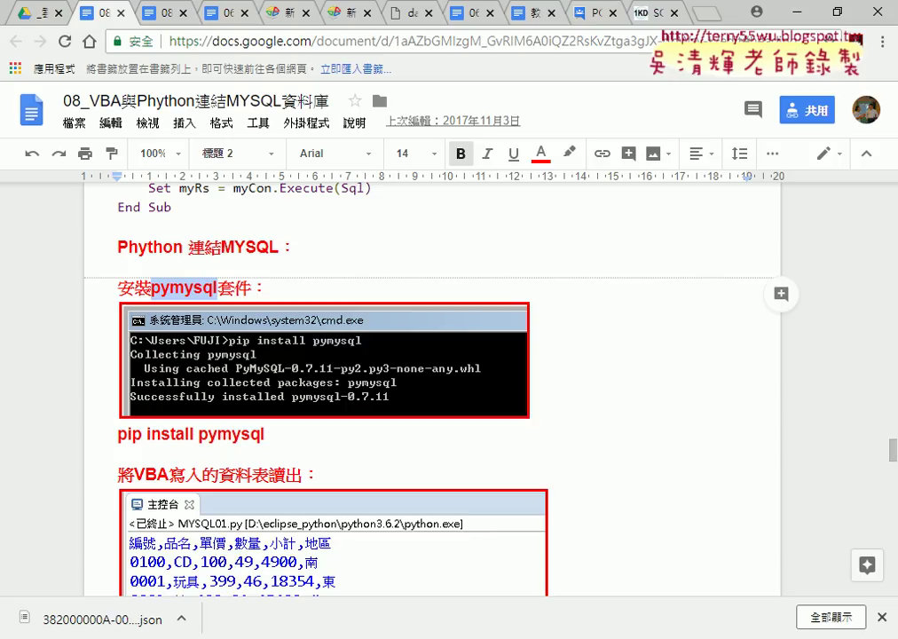
Step: From File Explorer, launch a Command Prompt in D:\Python36-32 by entering cmd in the address bar
mouse_move(315, 638)
left_click(302, 550)
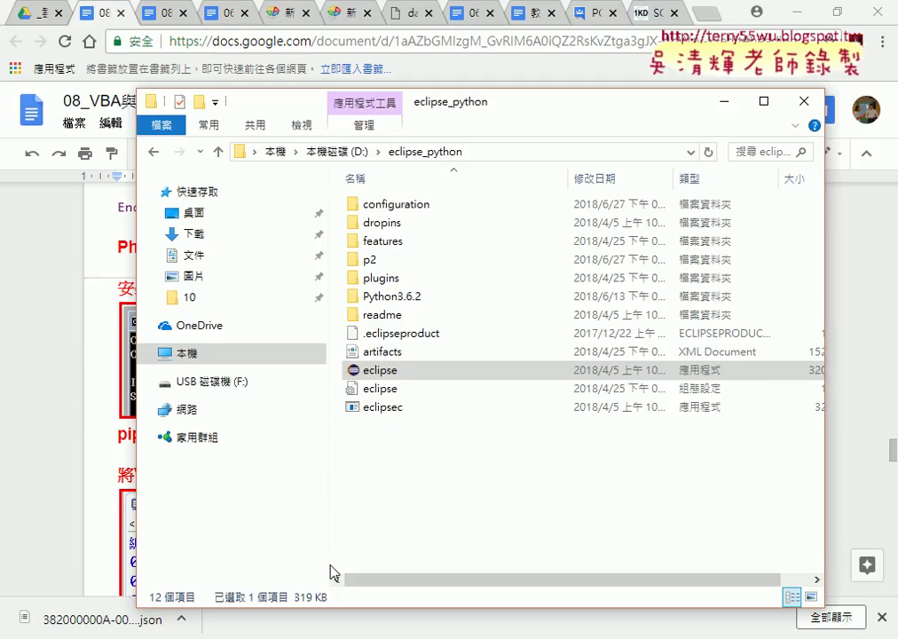
left_click(340, 153)
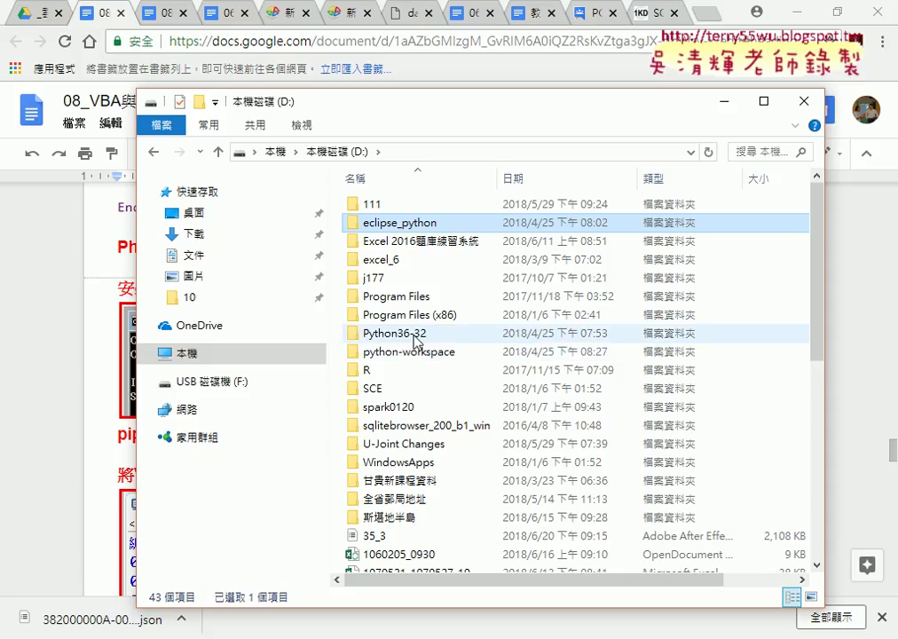
double_click(418, 342)
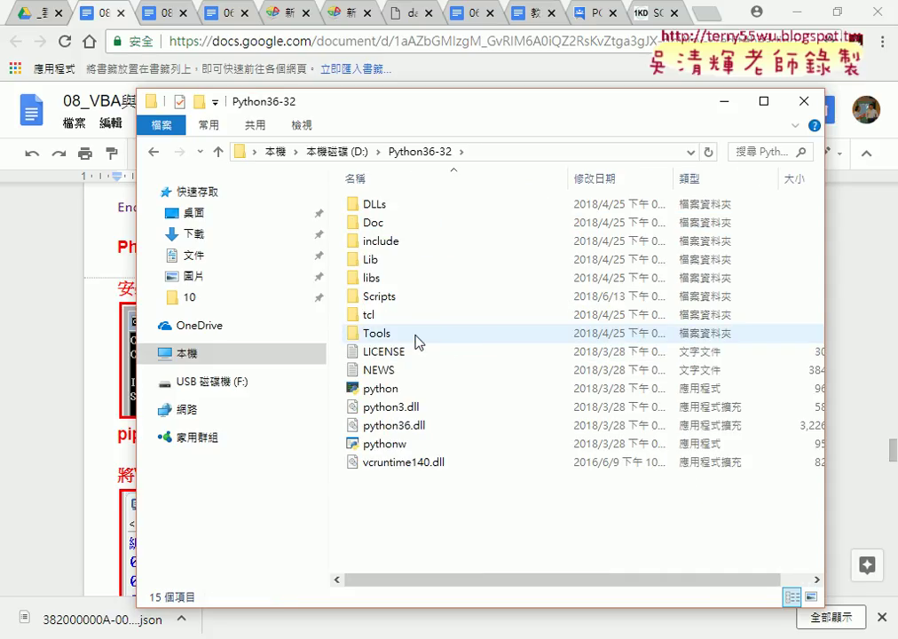
left_click(493, 153)
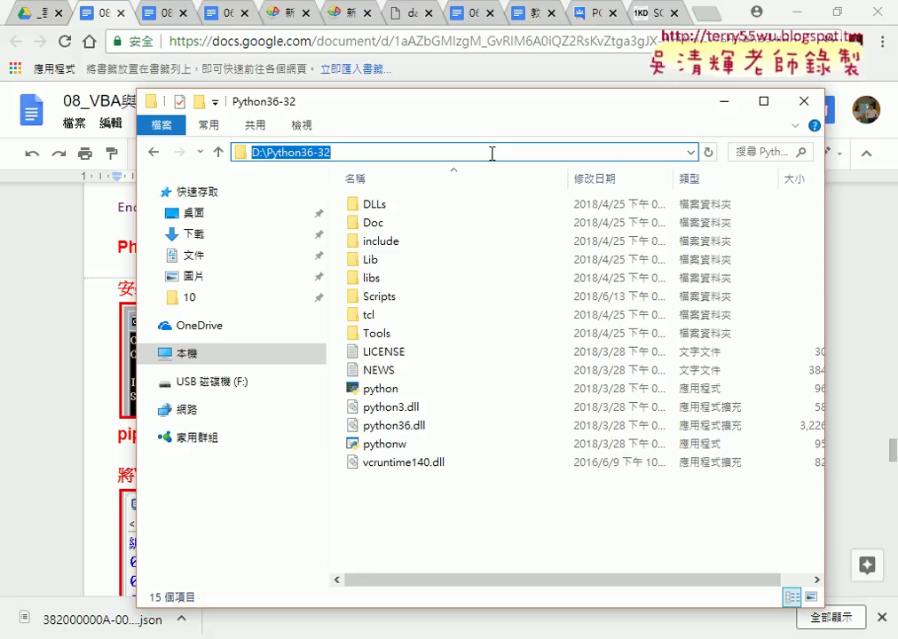
type("c")
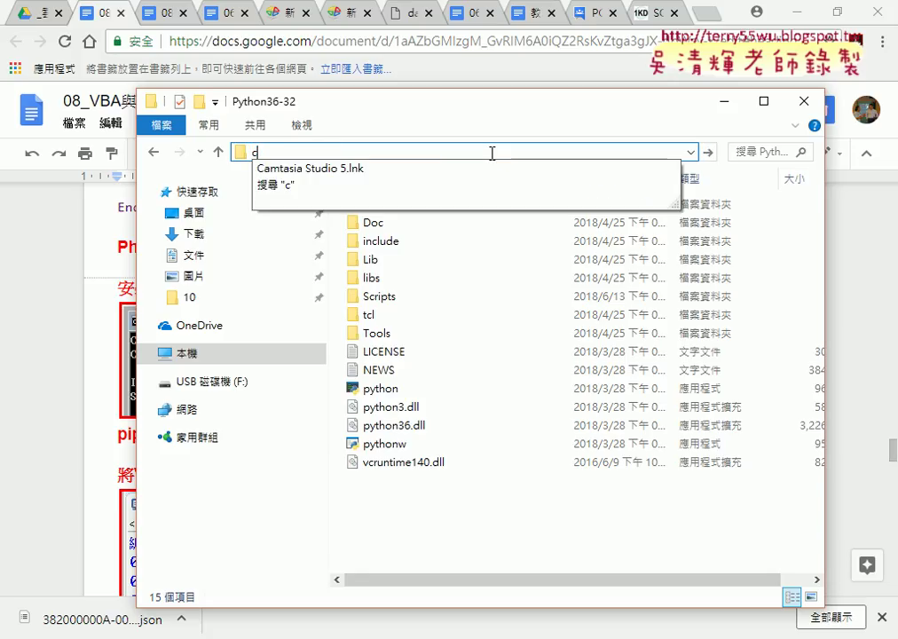
type("m")
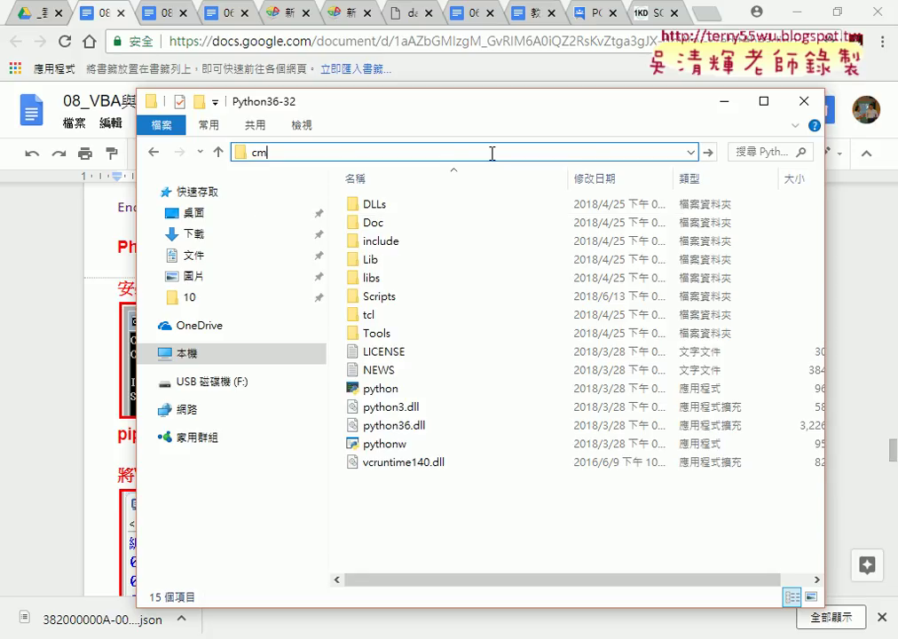
type("d")
key("Return")
type("ㄆㄌ")
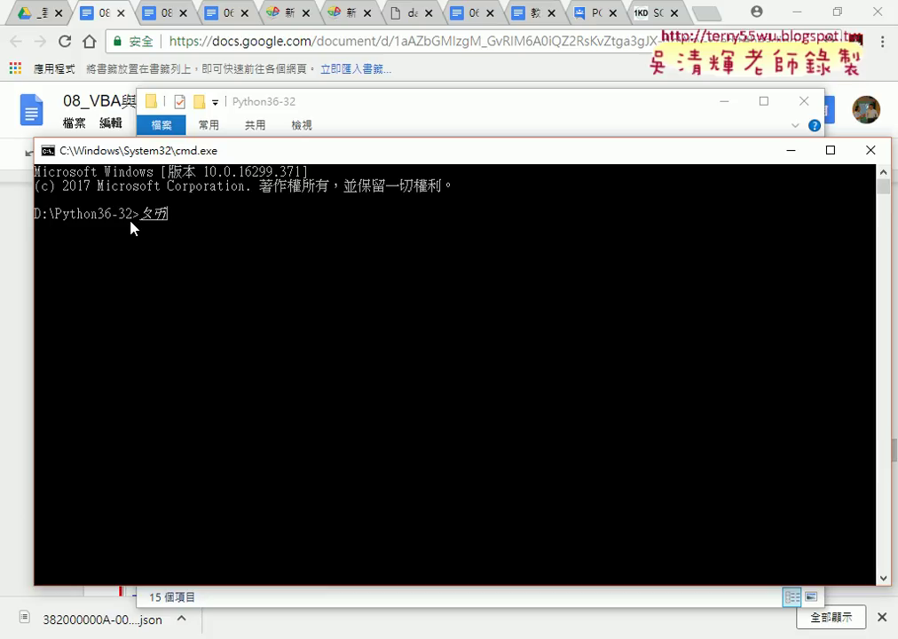
Step: Run pip install pymysql in D:\Python36-32, see pip isn't recognized, and close the prompt
type("pi")
type("p in")
type("stall ")
type("pymysql")
key("Return")
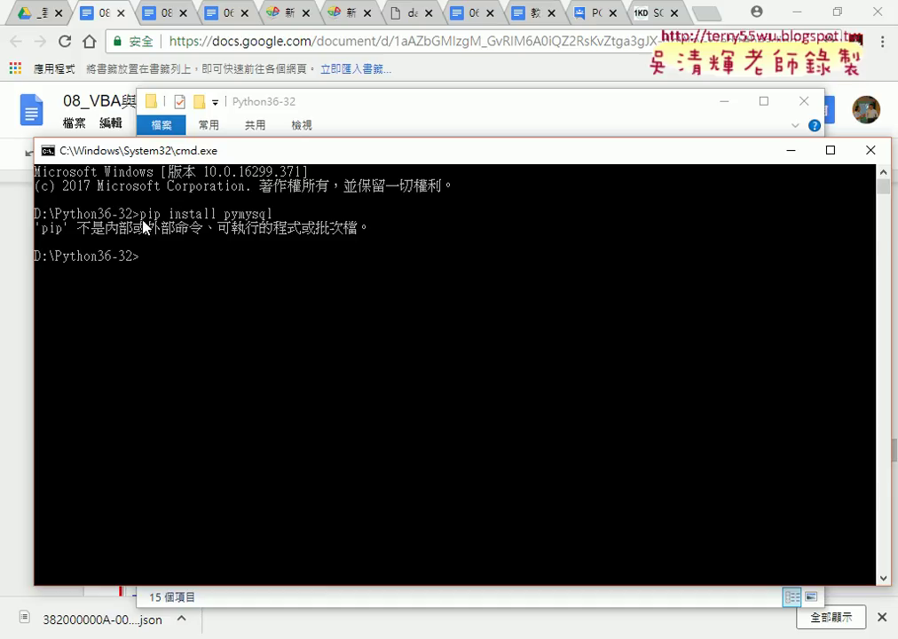
left_click(870, 151)
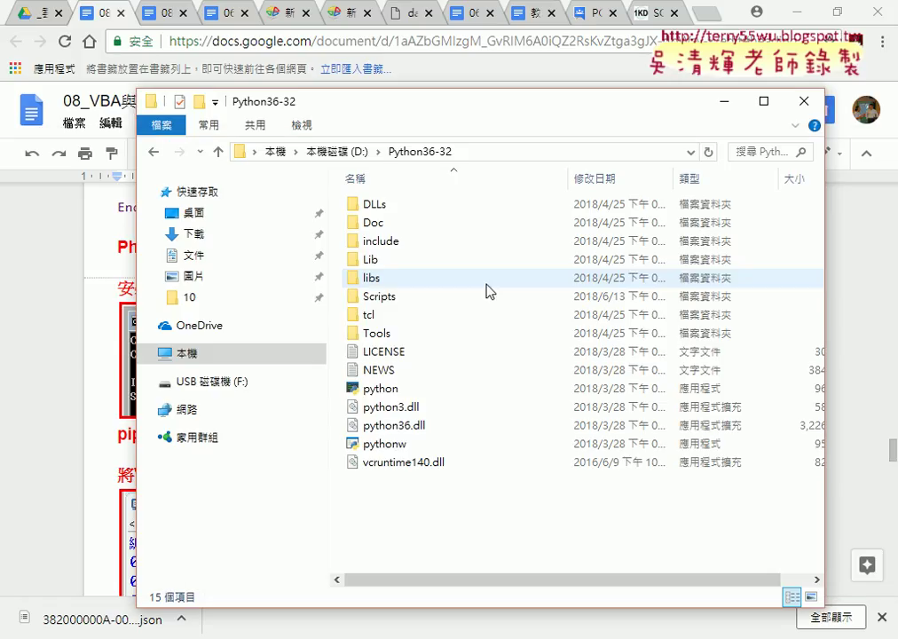
Step: Open the Scripts folder and launch a Command Prompt there with cmd in the address bar
double_click(384, 301)
left_click(548, 152)
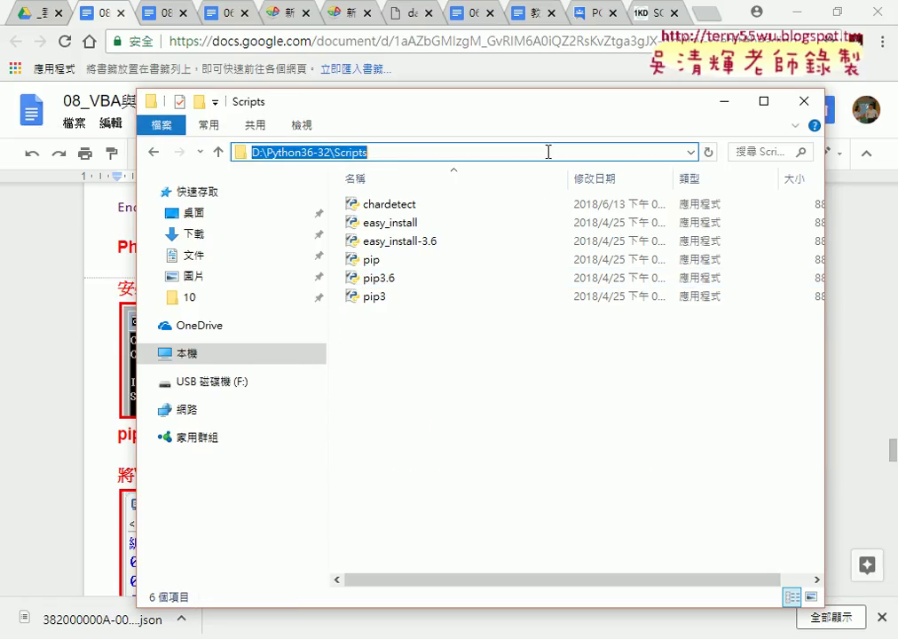
type("a")
key("BackSpace")
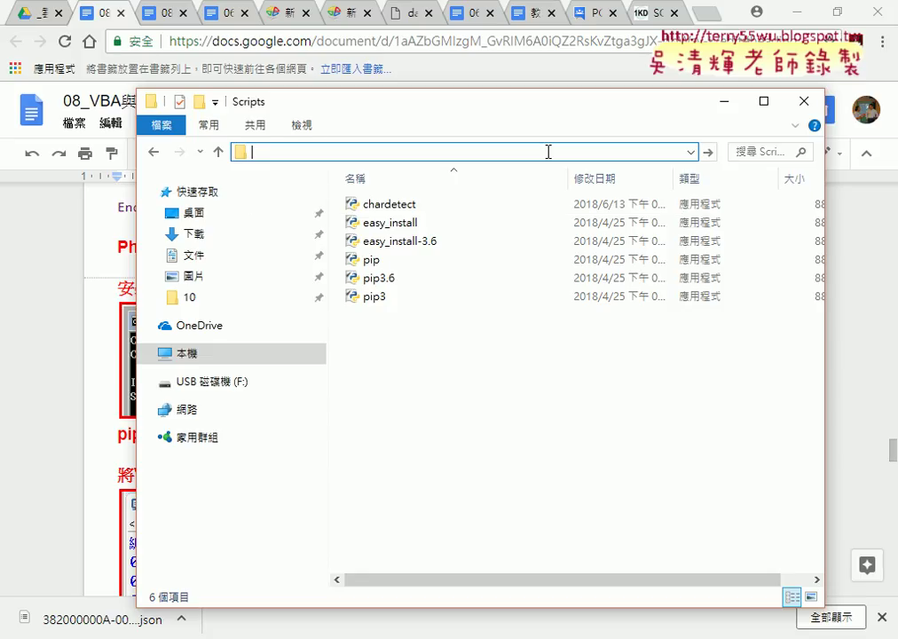
type("c")
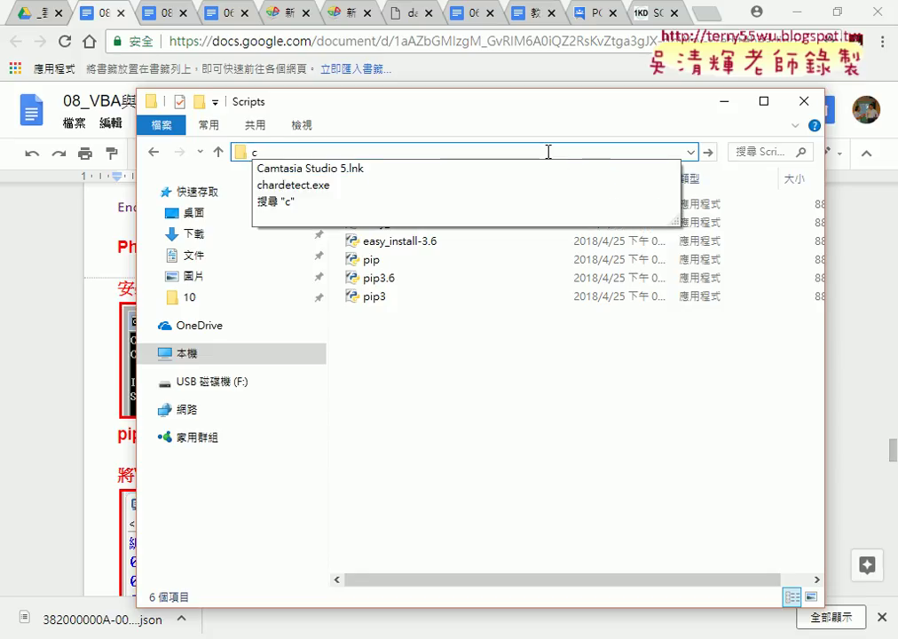
type("md")
key("Return")
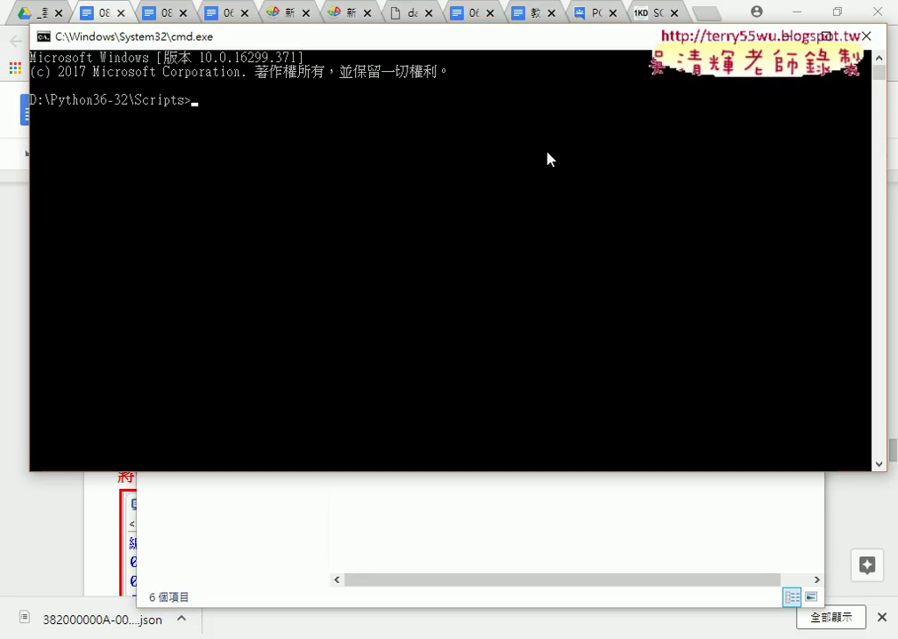
Step: Clear the stray Chinese input and run pip install pymysql at the Scripts prompt
type("ㄆㄌ")
key("Escape")
type("pi")
type("p in")
type("stal")
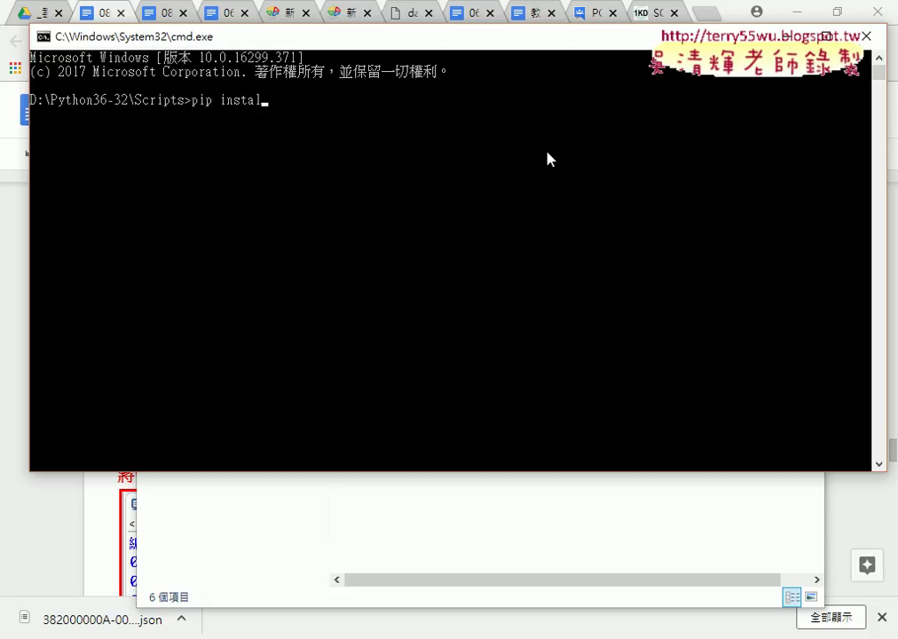
type("l ")
type("pymysql")
key("Return")
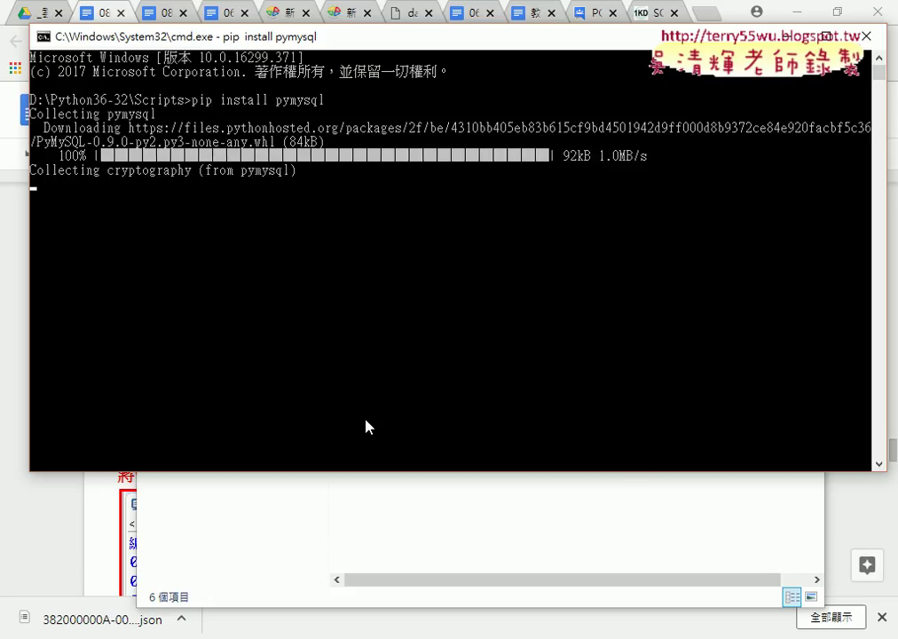
Step: Return to the tutorial document and scroll down to the MYSQL01 pymysql code image
mouse_move(225, 638)
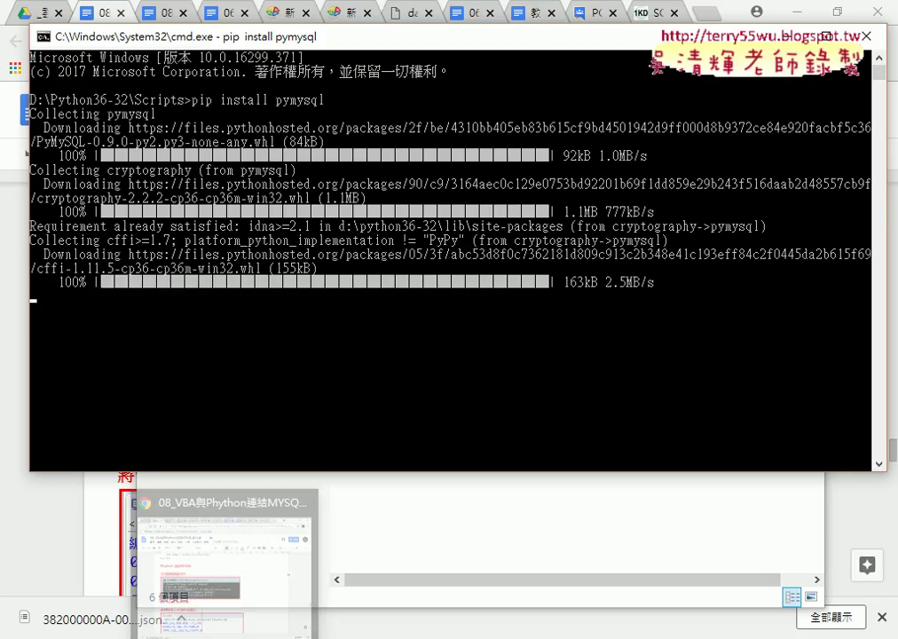
left_click(233, 611)
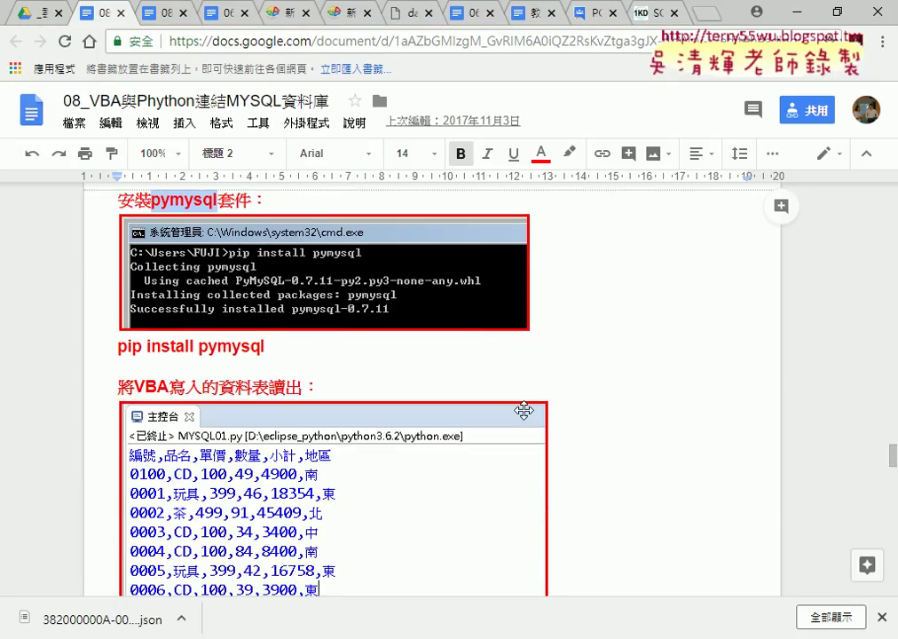
scroll(525, 410, "down", 2)
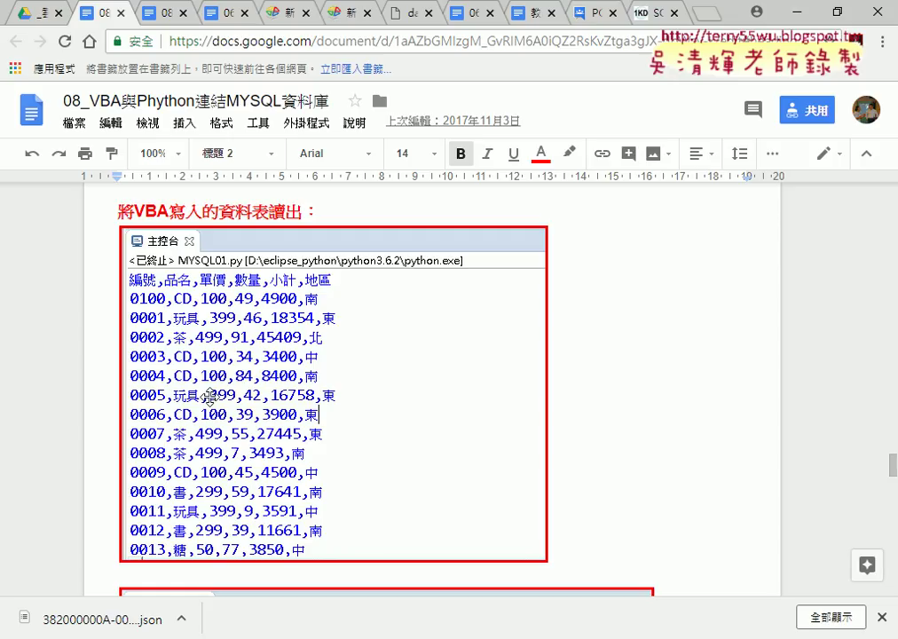
scroll(532, 337, "down", 2)
scroll(659, 413, "down", 1)
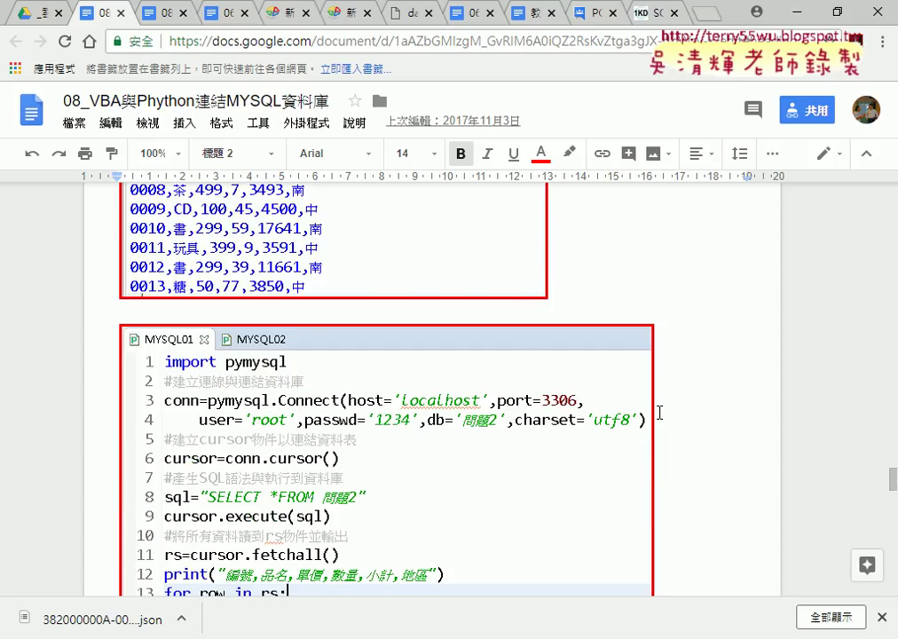
scroll(228, 408, "down", 1)
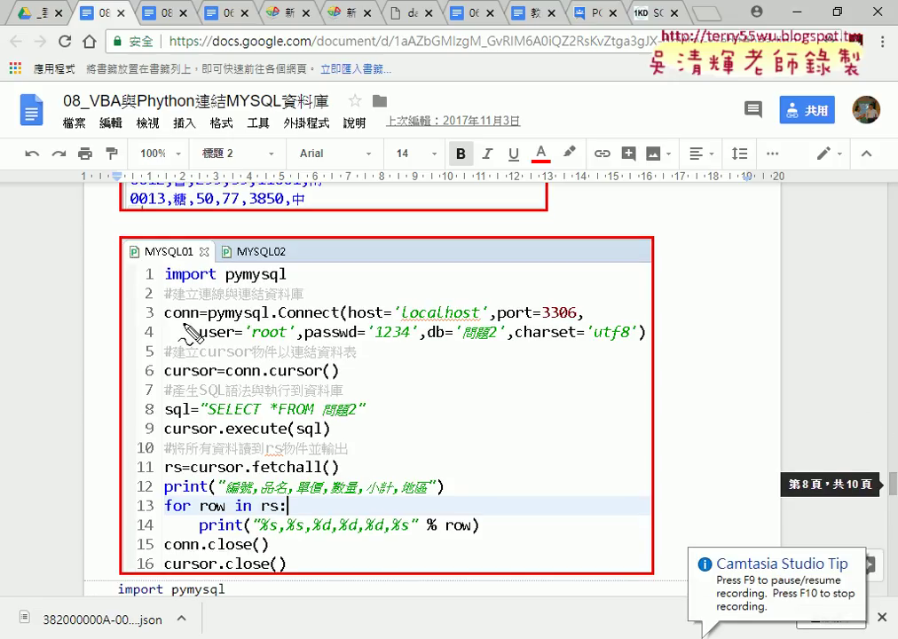
Step: Underline conn, host localhost, user root, database 問題2 and charset utf8, then clear the annotations
left_click_drag(164, 323, 197, 324)
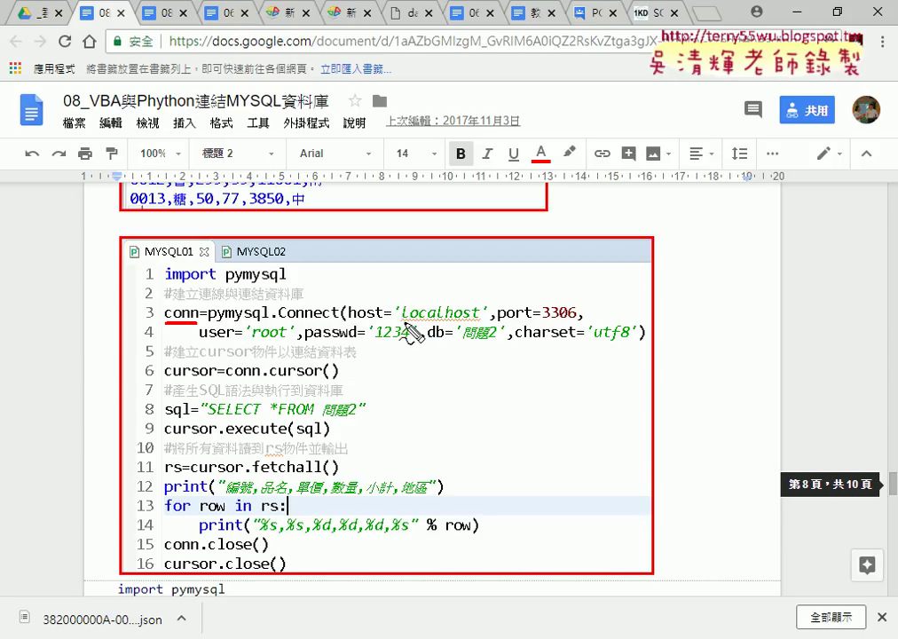
left_click_drag(348, 323, 476, 323)
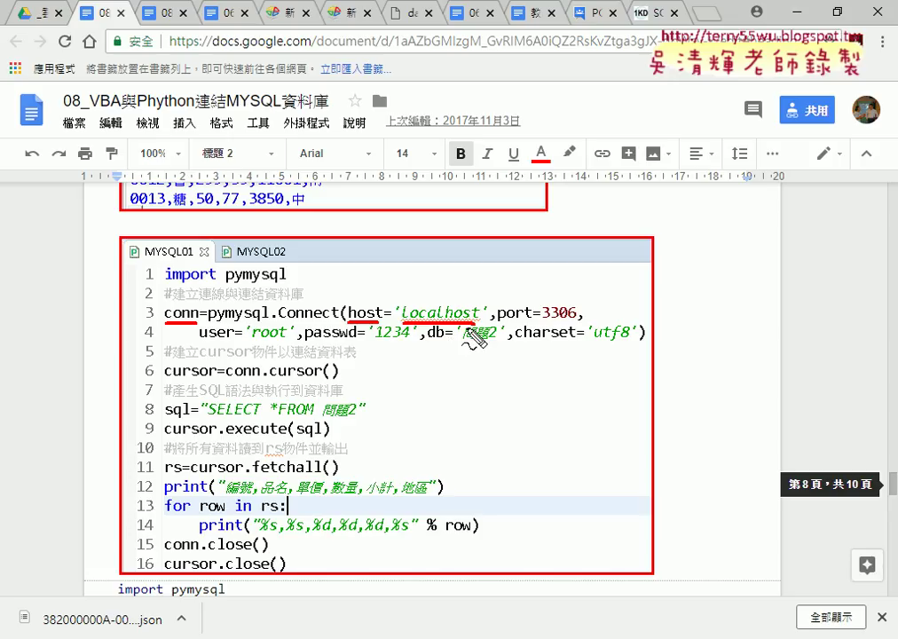
left_click_drag(247, 342, 287, 342)
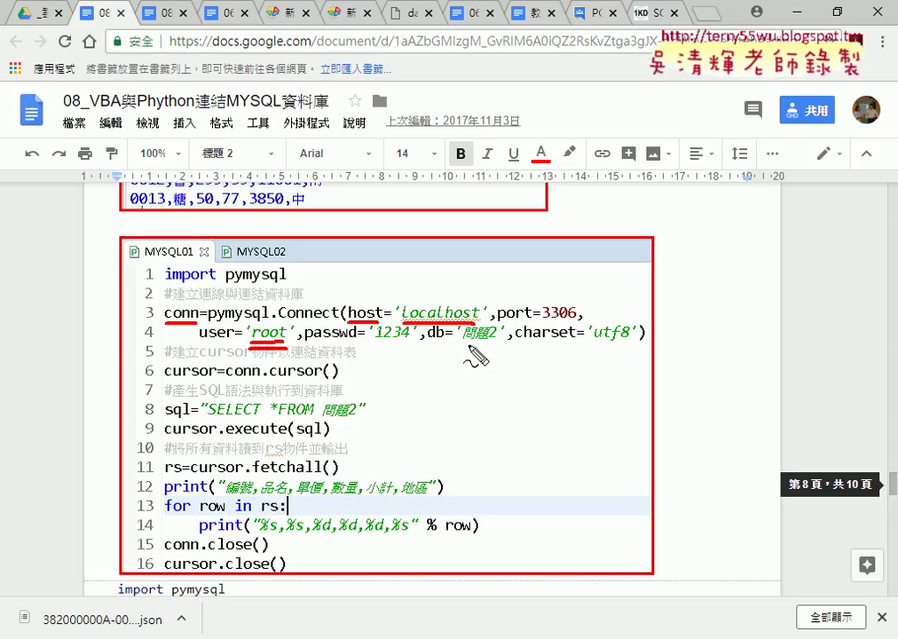
left_click_drag(464, 342, 494, 348)
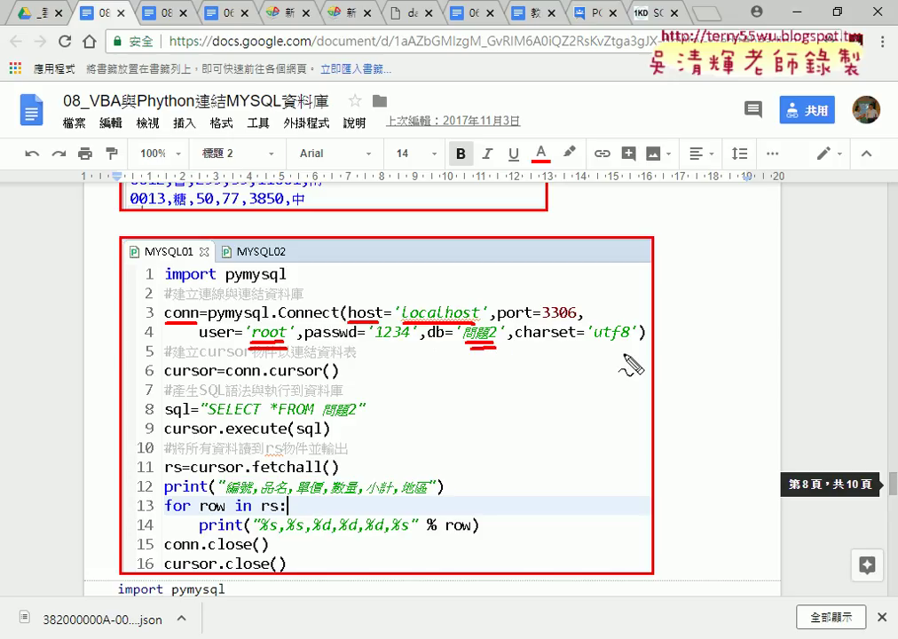
left_click_drag(597, 345, 633, 350)
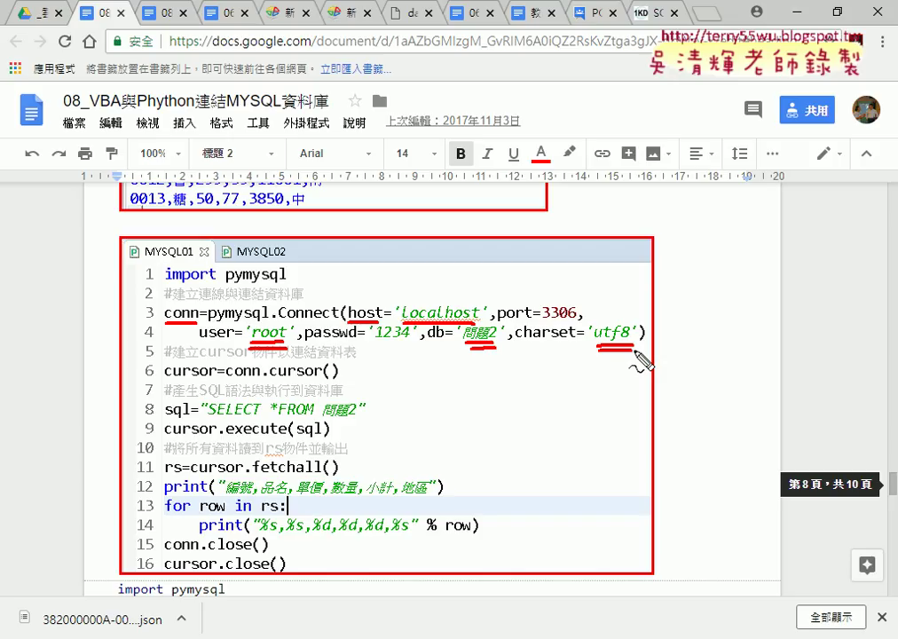
key("Escape")
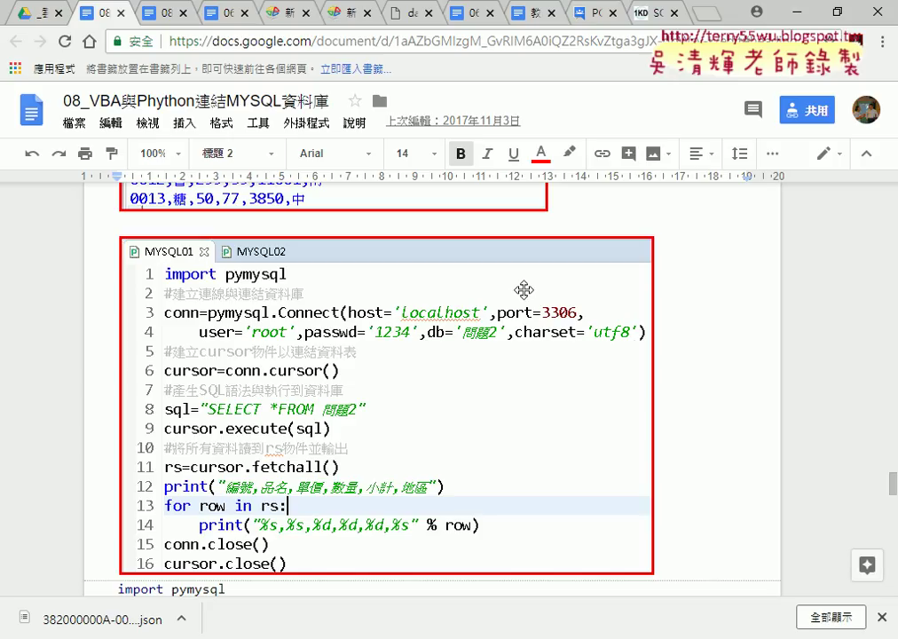
Step: Scroll to the plain-text code, select its connect lines, and return to the Drive folder
scroll(477, 362, "down", 3)
scroll(403, 375, "down", 1)
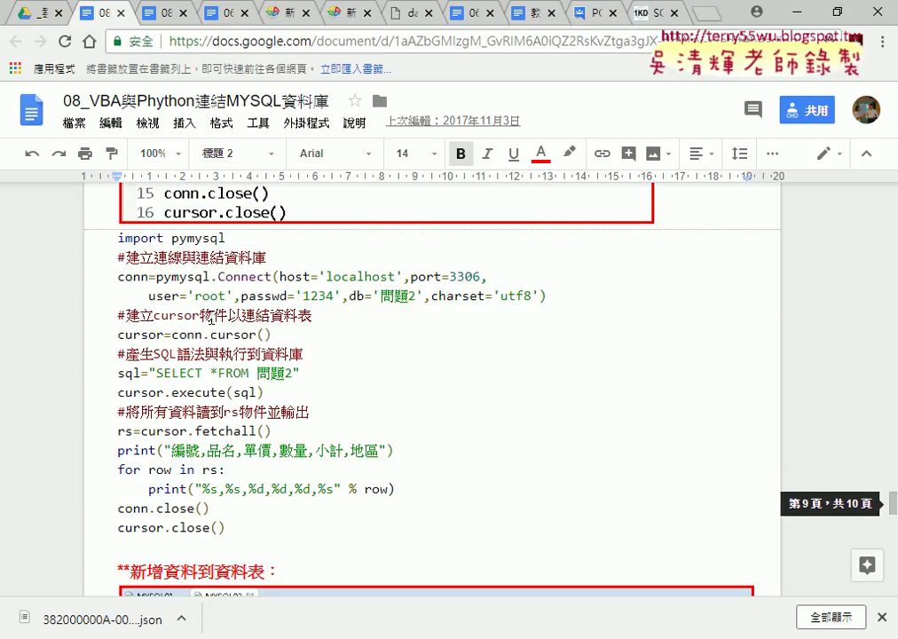
mouse_move(118, 276)
left_mouse_down()
mouse_move(470, 277)
mouse_move(547, 296)
left_mouse_up()
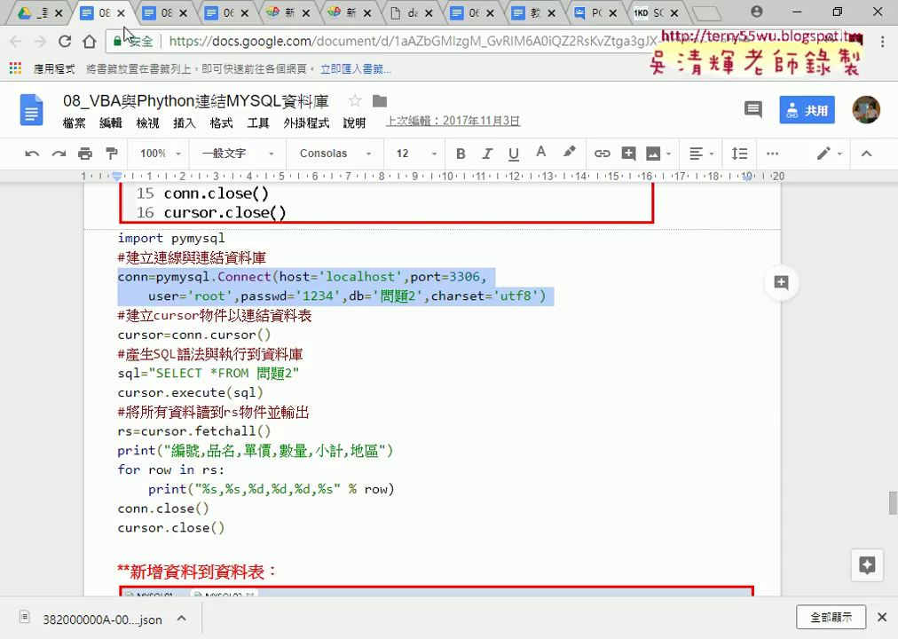
left_click(48, 14)
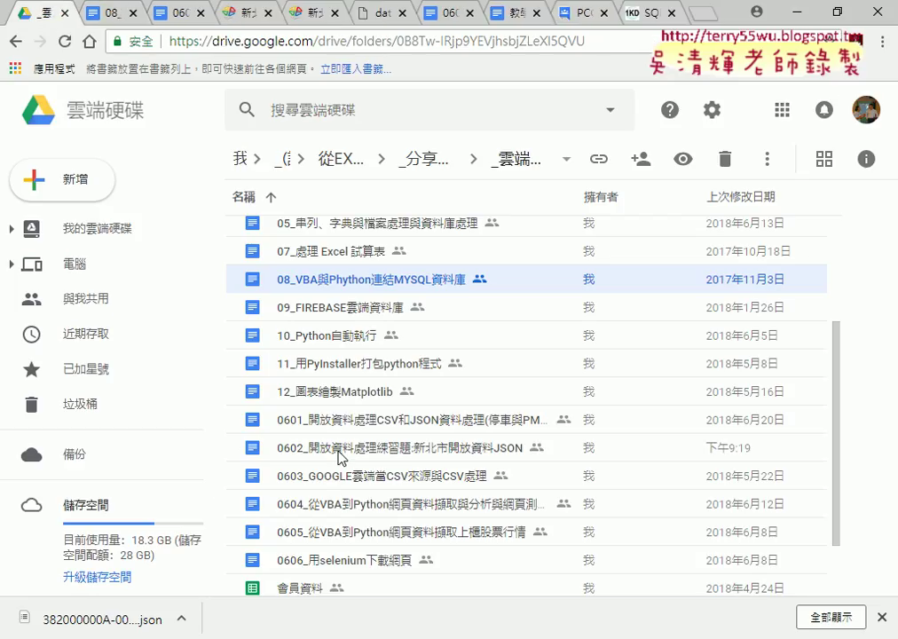
Step: Open the 0603_GOOGLE雲端當CSV來源與CSV處理 document and scroll through its CSV publishing sections
left_click(330, 482)
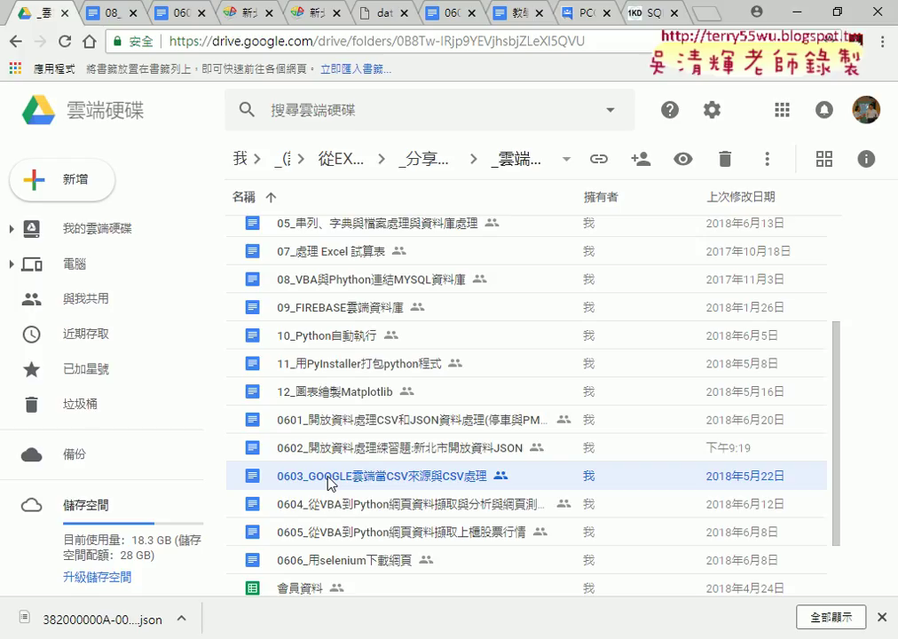
double_click(392, 482)
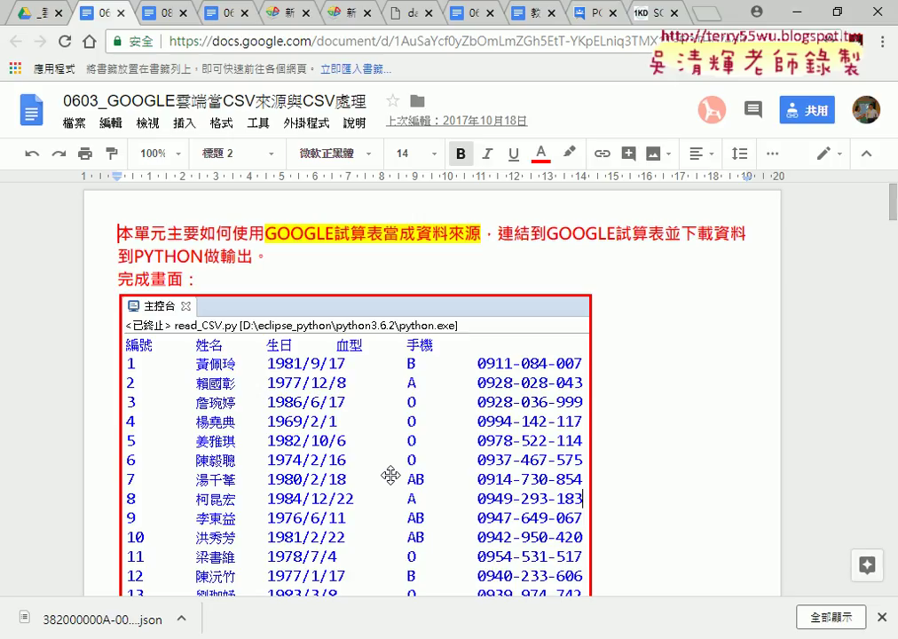
scroll(691, 485, "down", 4)
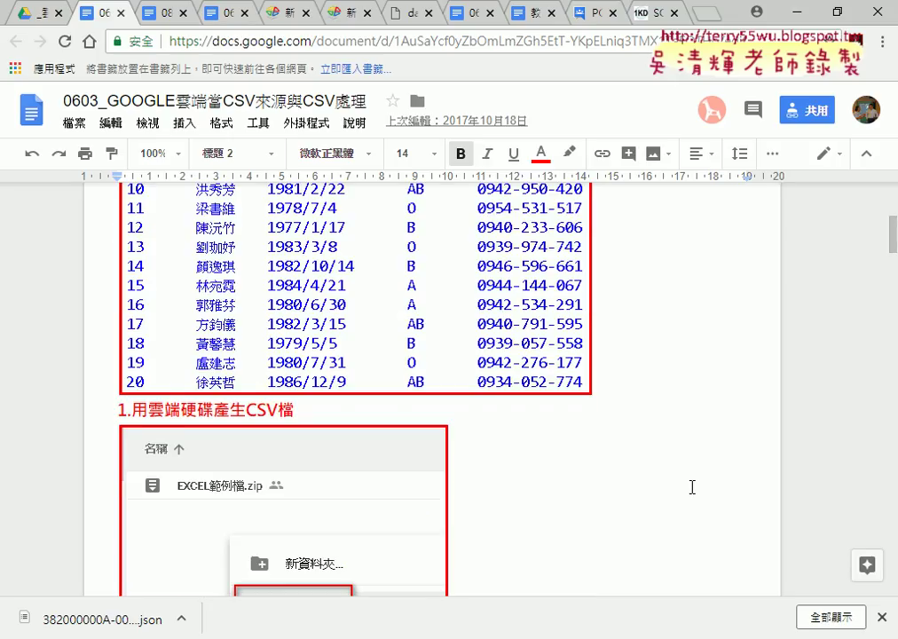
scroll(692, 485, "down", 3)
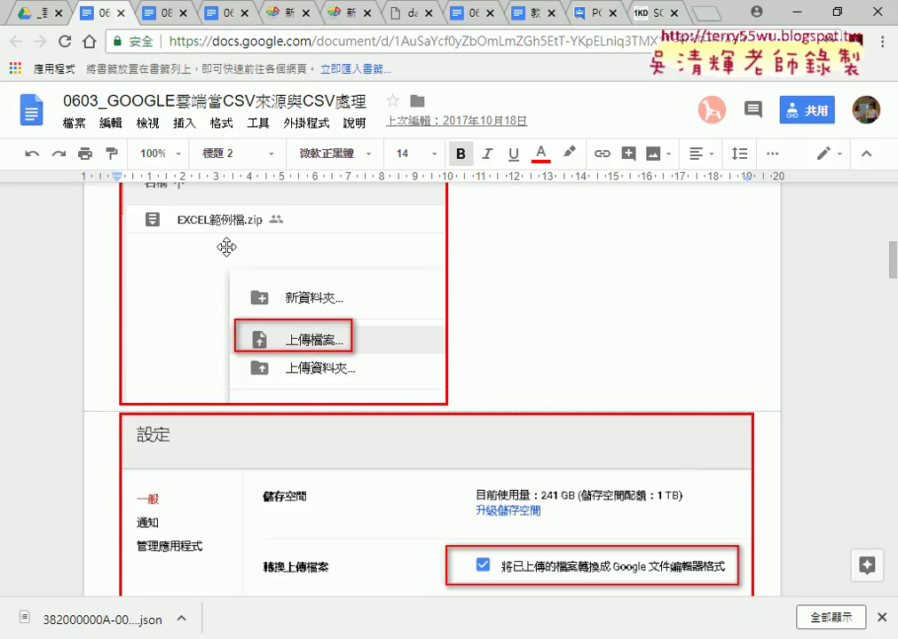
scroll(182, 249, "up", 1)
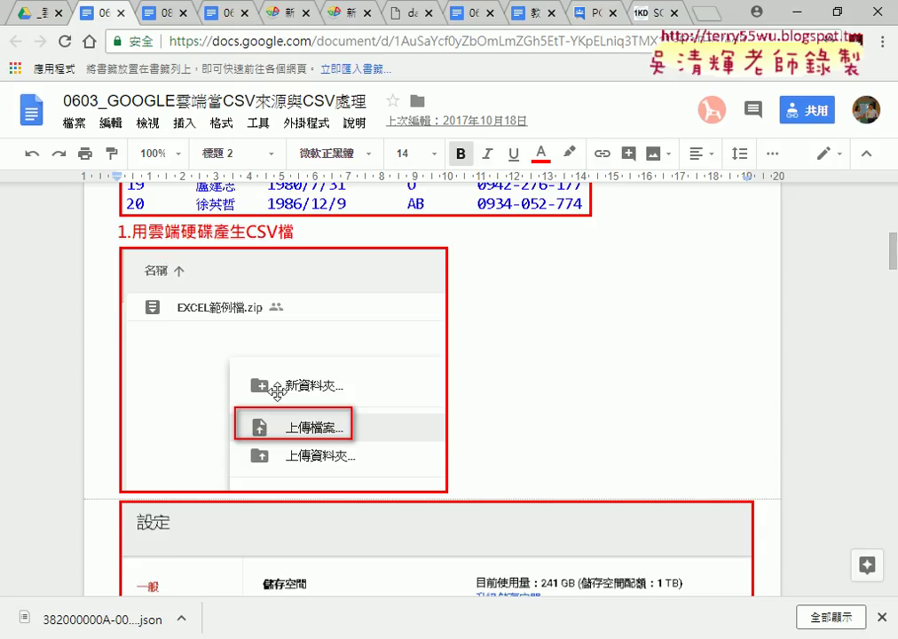
scroll(435, 421, "down", 3)
scroll(442, 421, "down", 1)
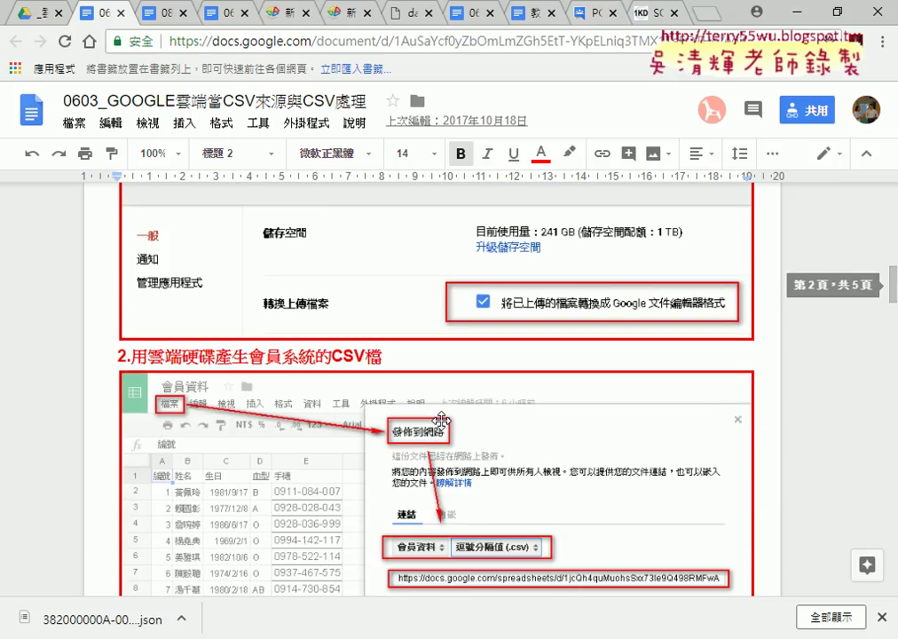
scroll(502, 311, "up", 1)
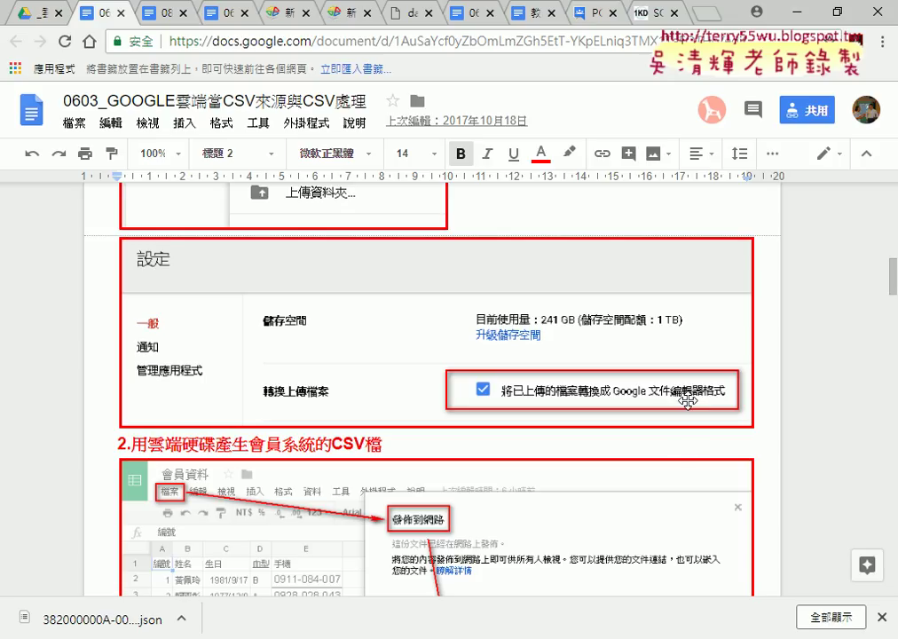
scroll(688, 401, "down", 2)
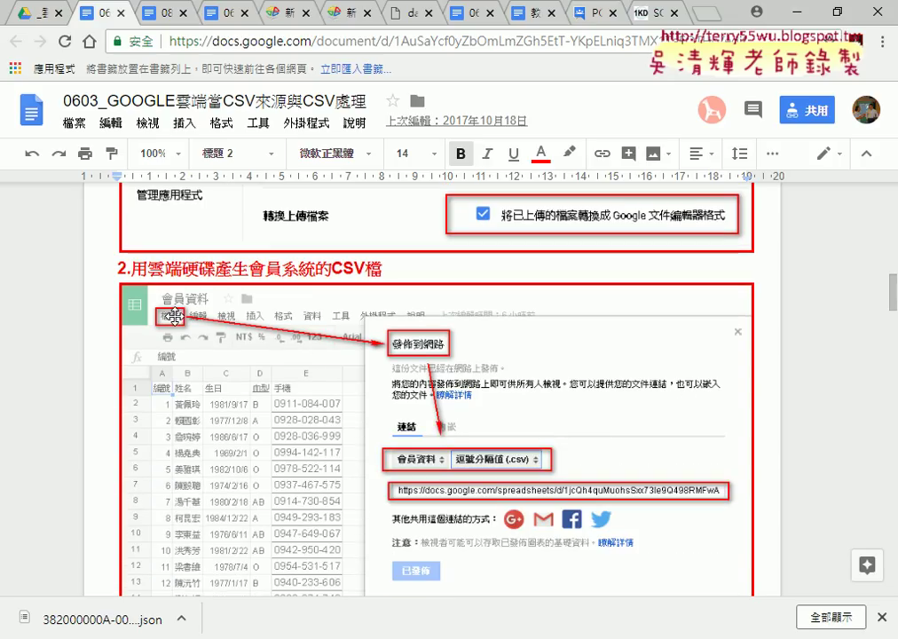
Step: Switch back to the Drive folder and select the 會員資料 spreadsheet
left_click(36, 15)
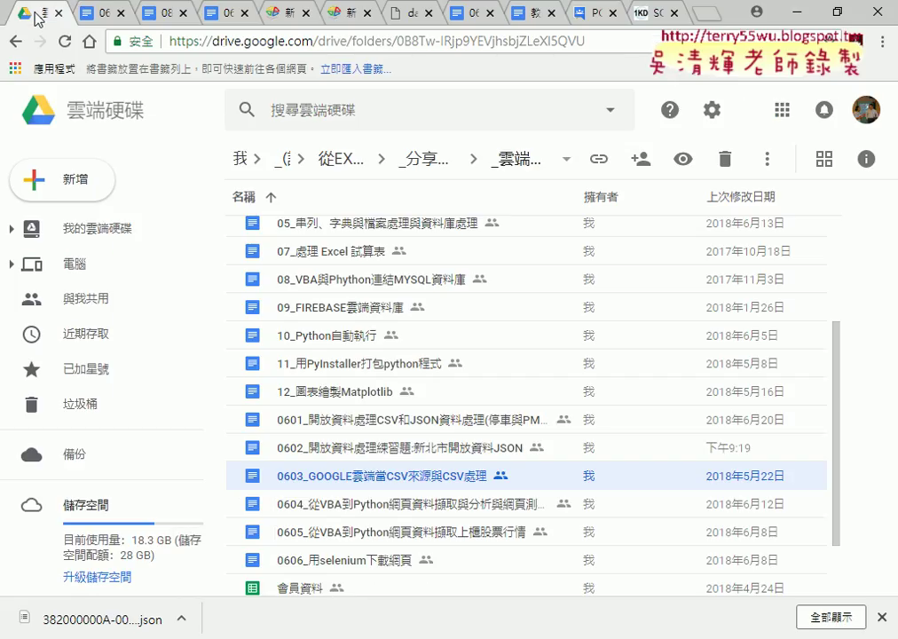
scroll(333, 400, "down", 2)
left_click(308, 511)
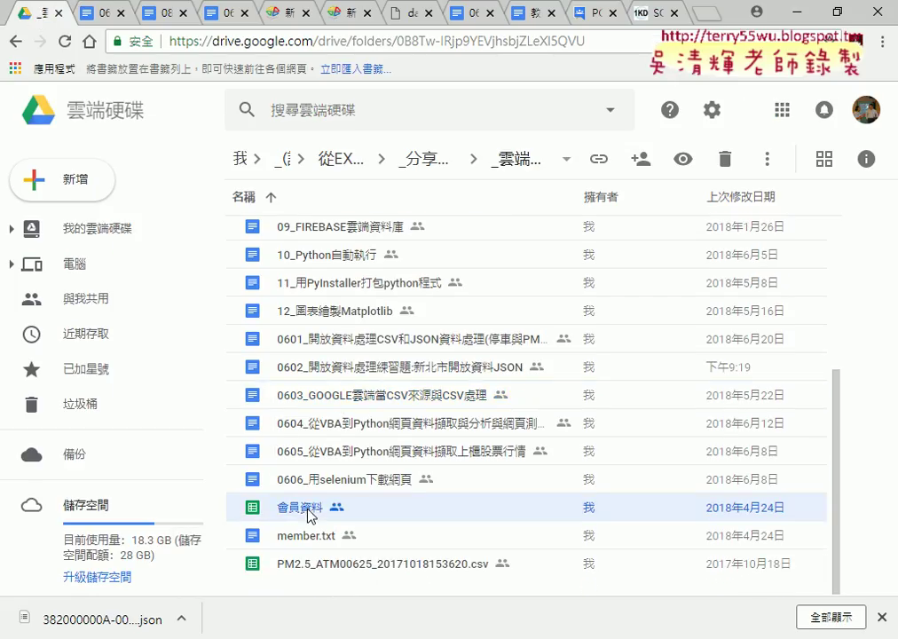
Step: Start a file upload from 新增 > 檔案上傳, cancel it, and go to 我的雲端硬碟
left_click(75, 185)
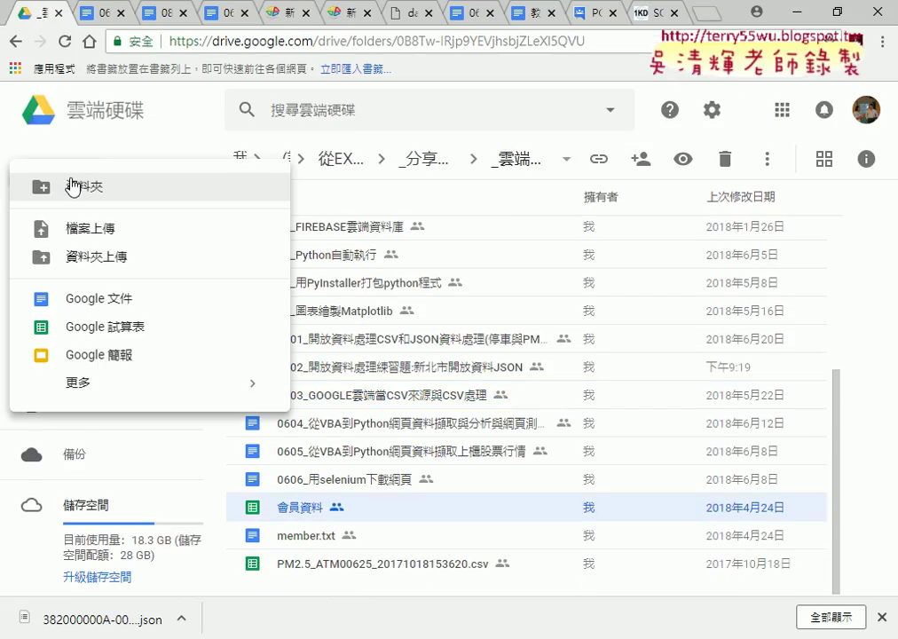
left_click(122, 234)
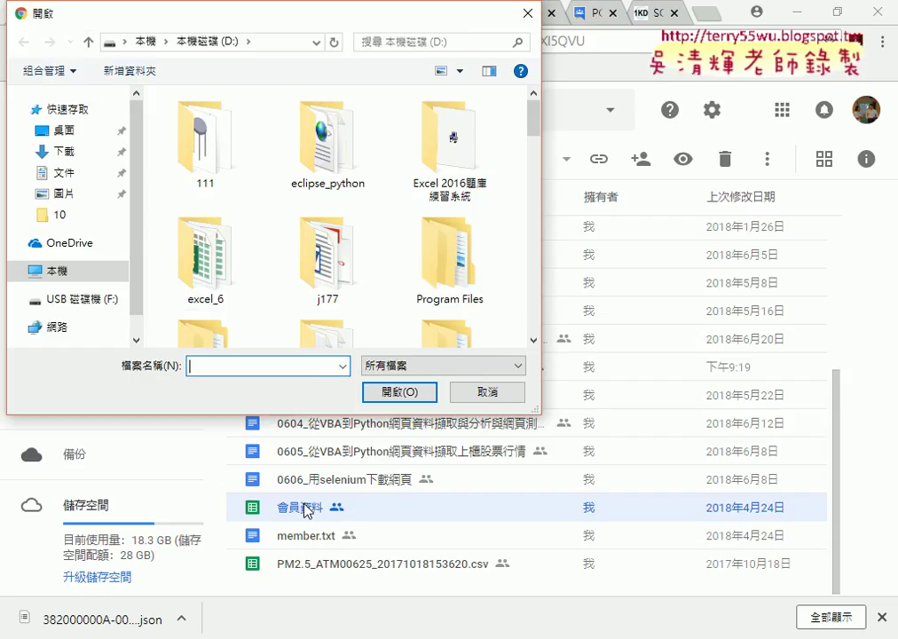
left_click(489, 394)
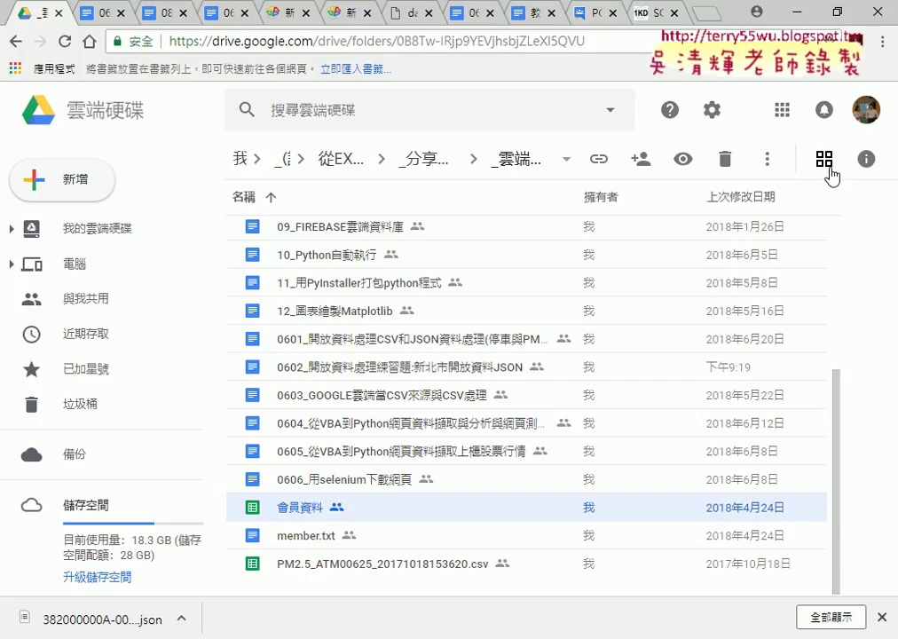
left_click(242, 163)
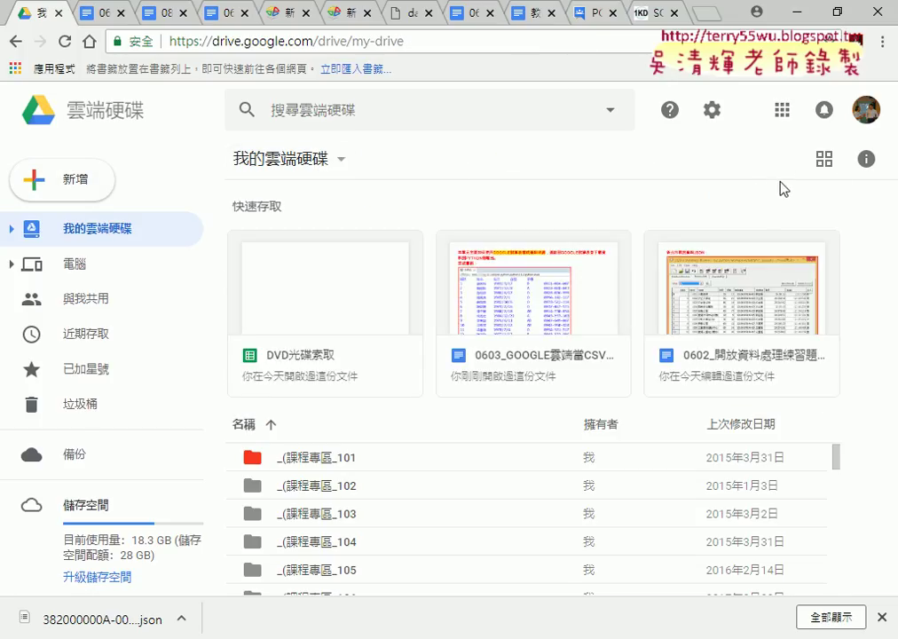
Step: In Drive settings, enable 將已上傳的檔案轉換成 Google 文件編輯器格式 and close with 完成
left_click(712, 111)
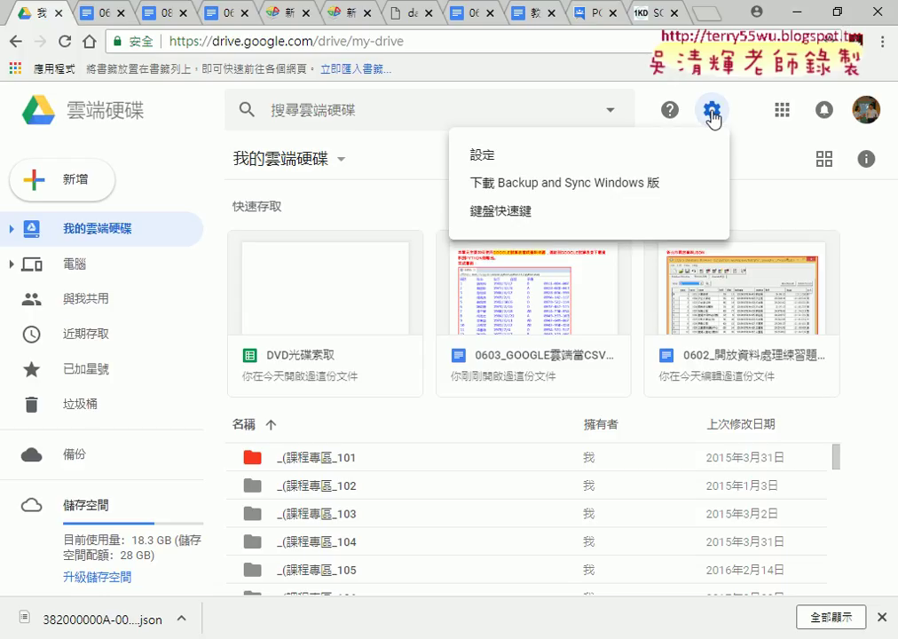
left_click(594, 155)
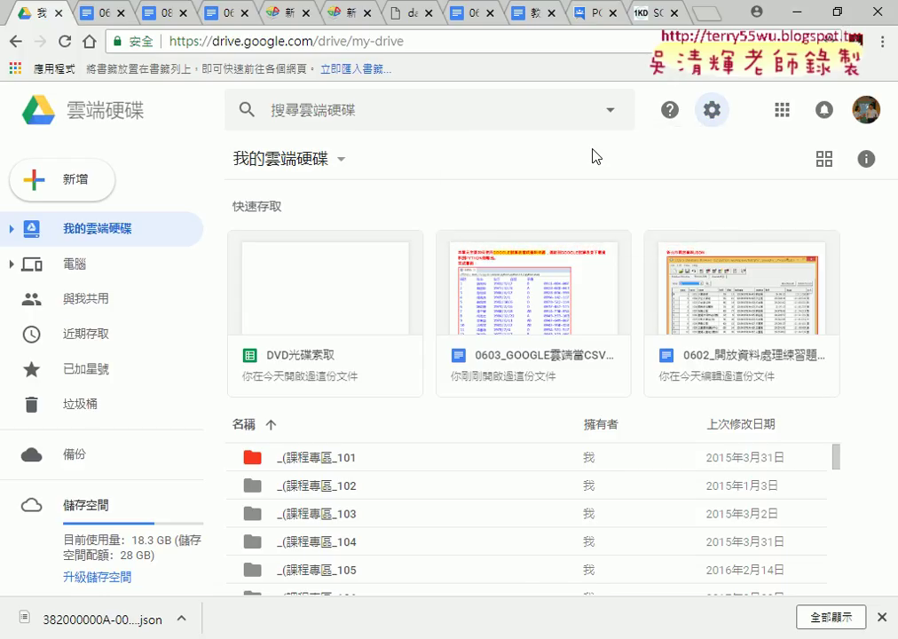
left_click(404, 314)
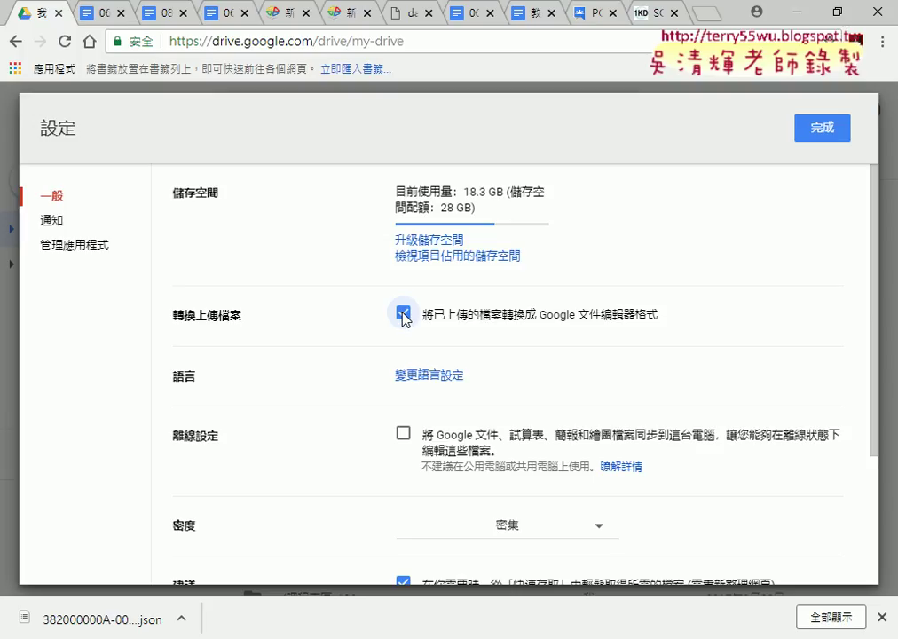
left_click(811, 135)
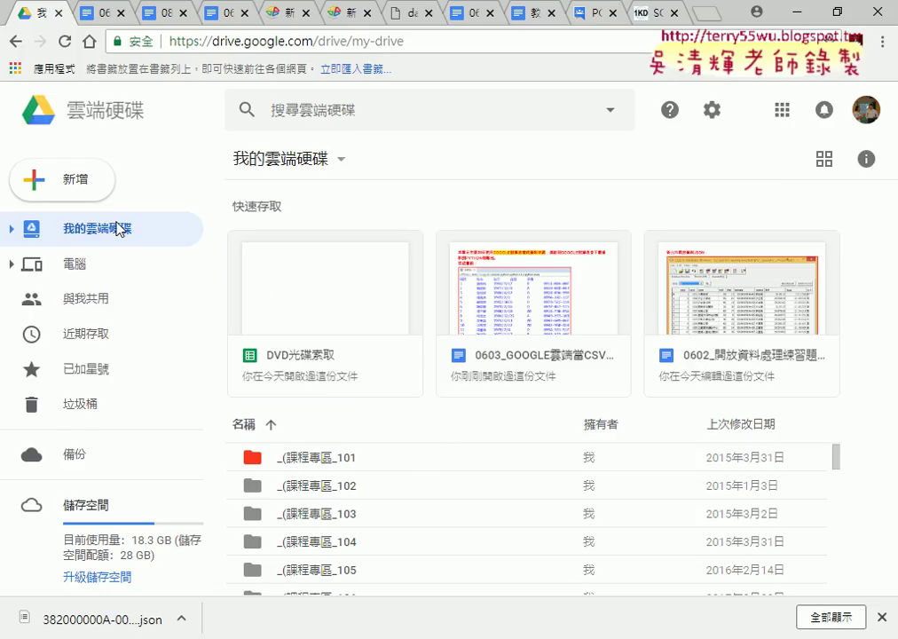
Step: Return to the shared course folder and open the 會員資料 spreadsheet in Google Sheets
left_click(16, 41)
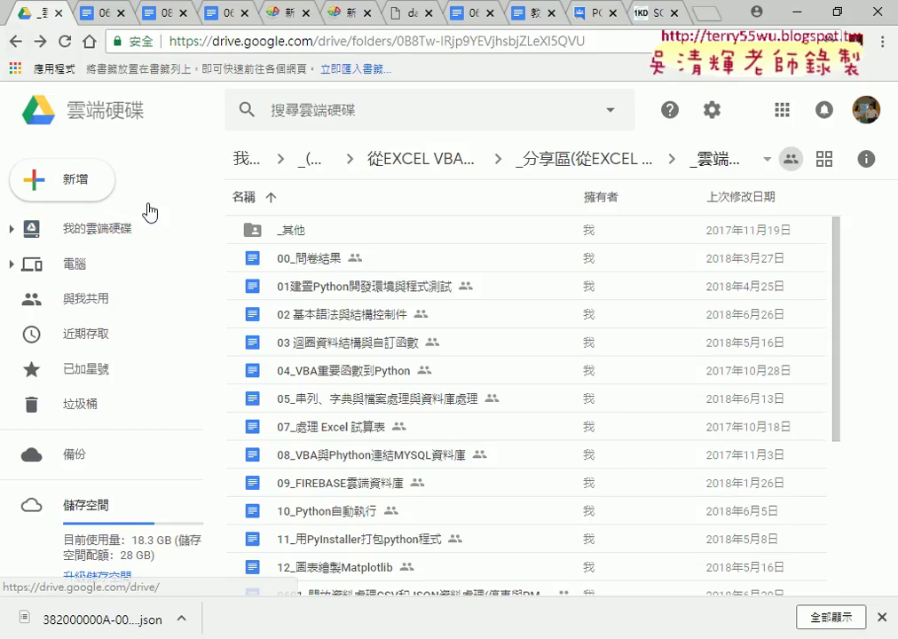
scroll(439, 427, "down", 3)
left_click(296, 510)
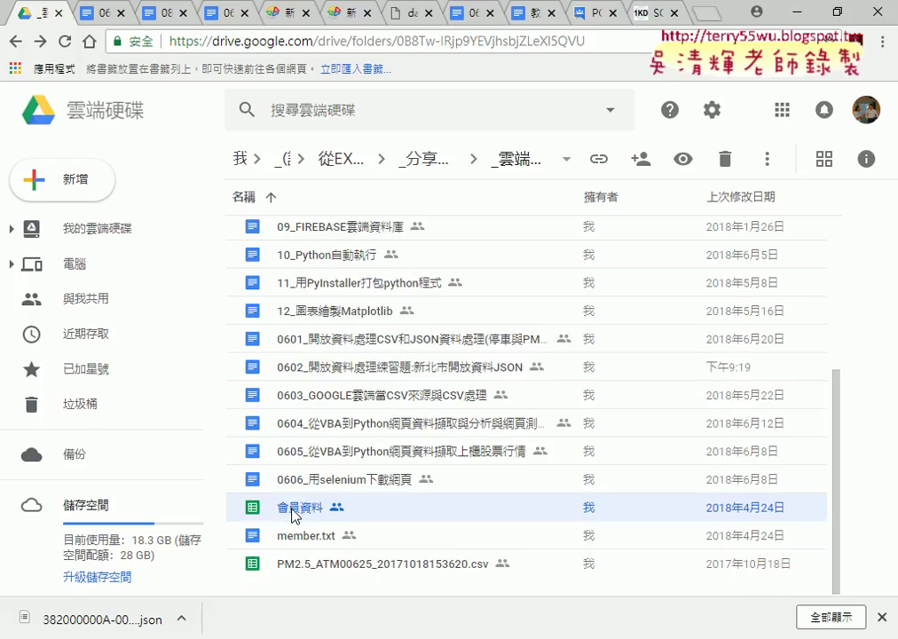
left_click(305, 515)
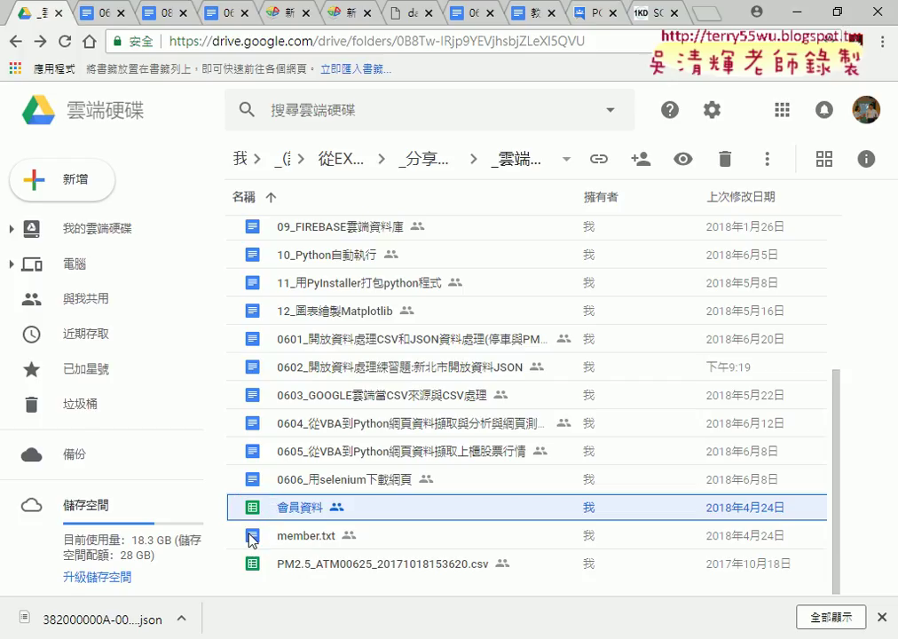
double_click(317, 513)
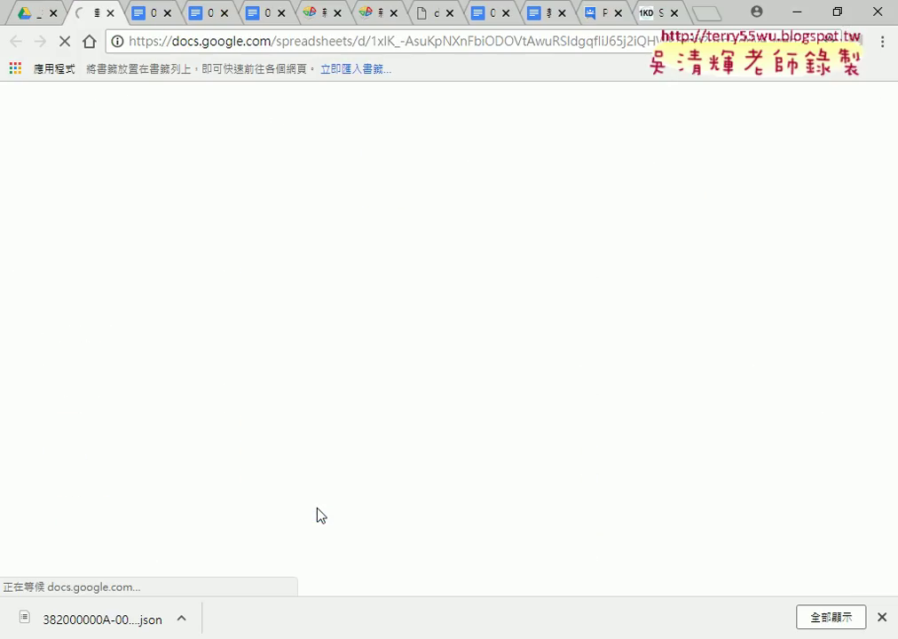
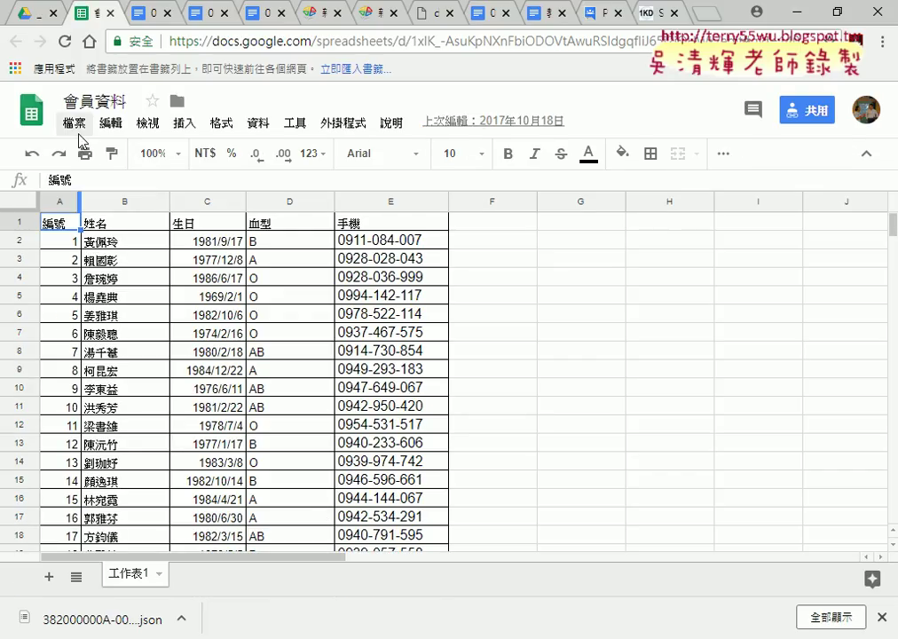
Step: Open 發佈到網路 (Publish to the web) from the 會員資料 spreadsheet's 檔案 menu
left_click(76, 129)
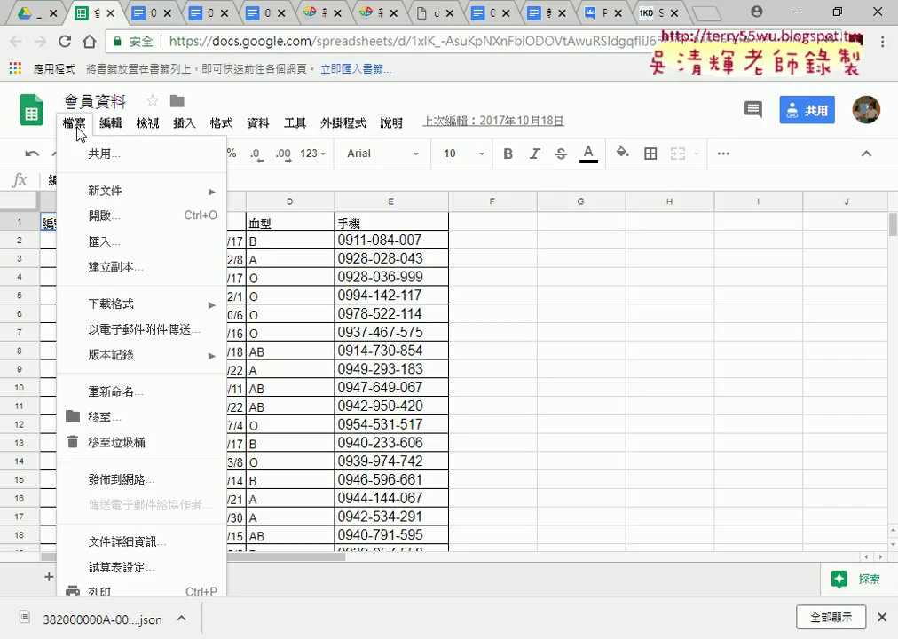
left_click(133, 483)
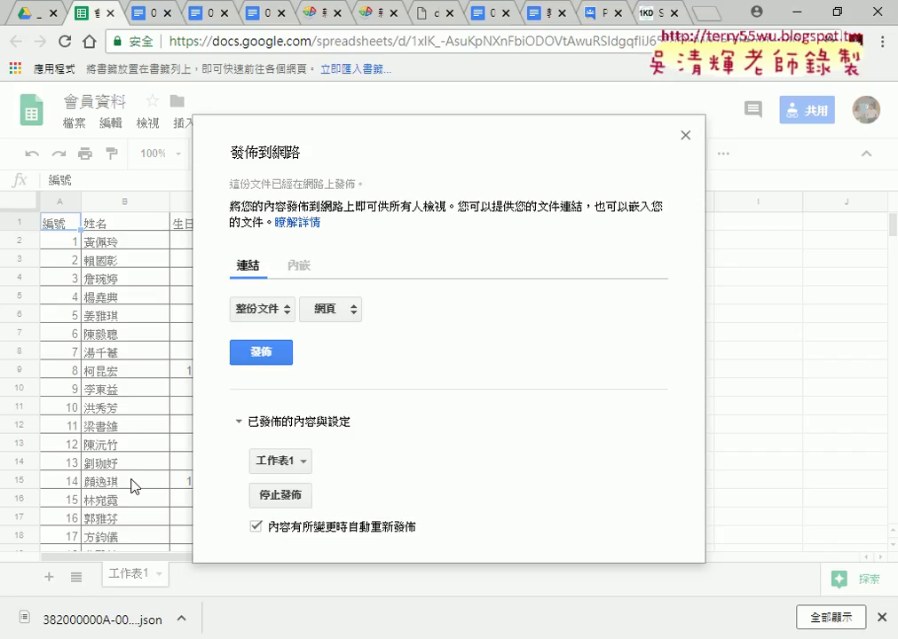
Step: Set the publish target to sheet 工作表1 in 逗號分隔值 (.csv) format
left_click(270, 312)
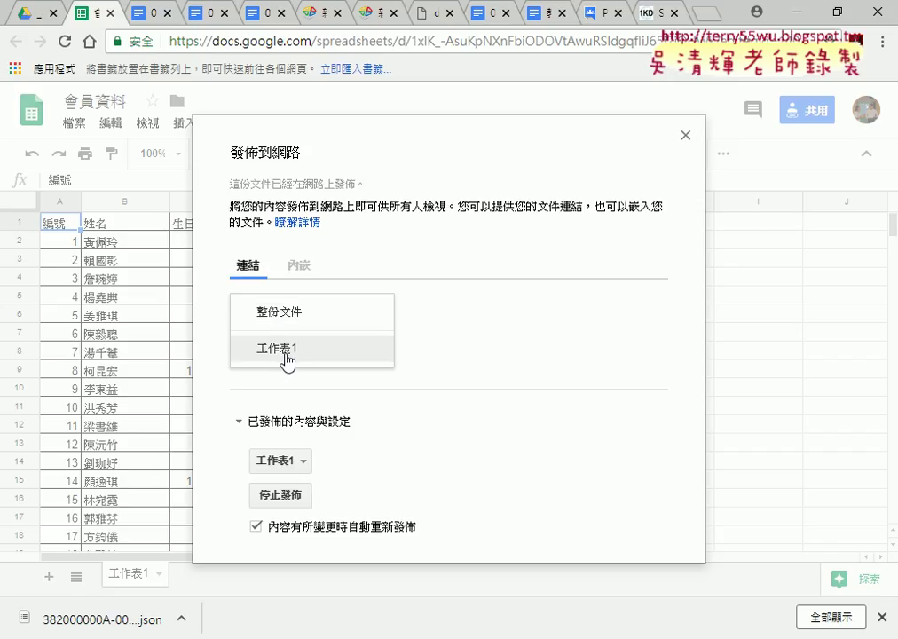
left_click(284, 349)
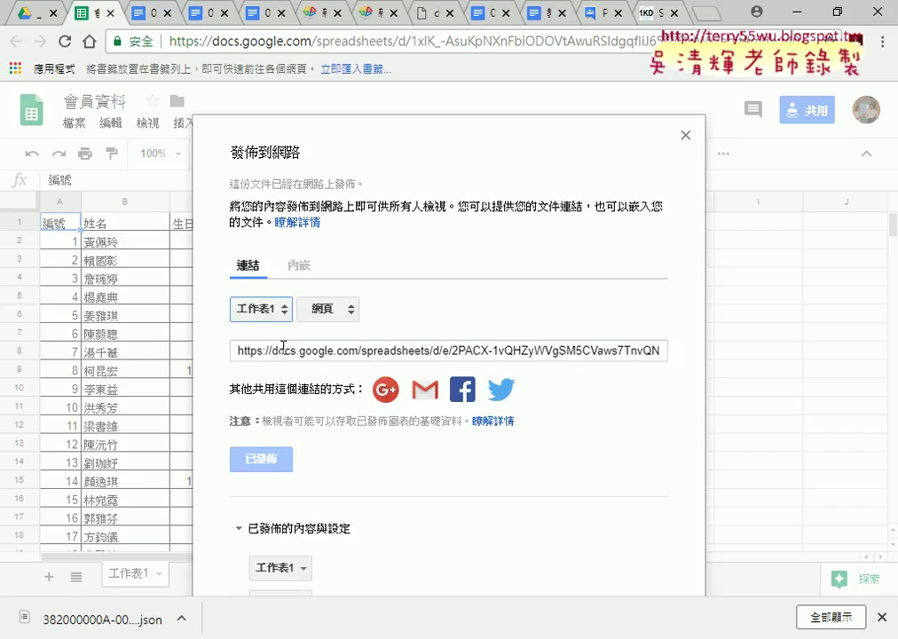
left_click(341, 311)
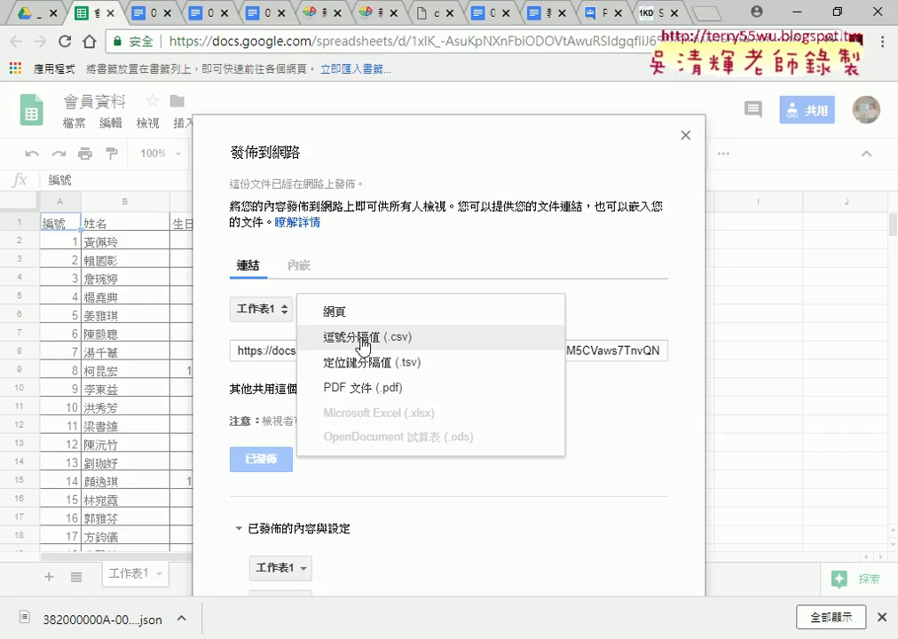
left_click(363, 342)
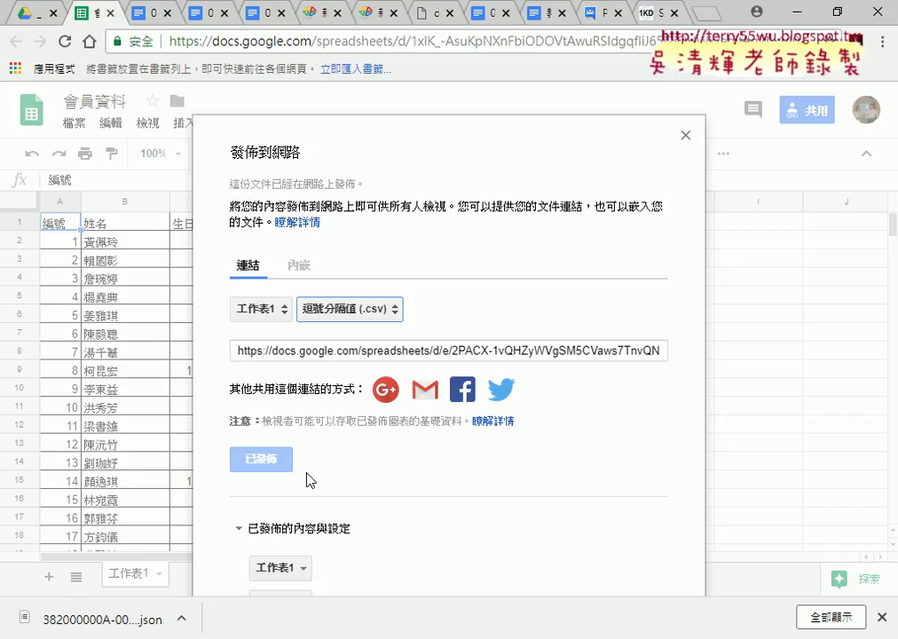
Step: Copy the published CSV link for 工作表1
left_click(240, 351)
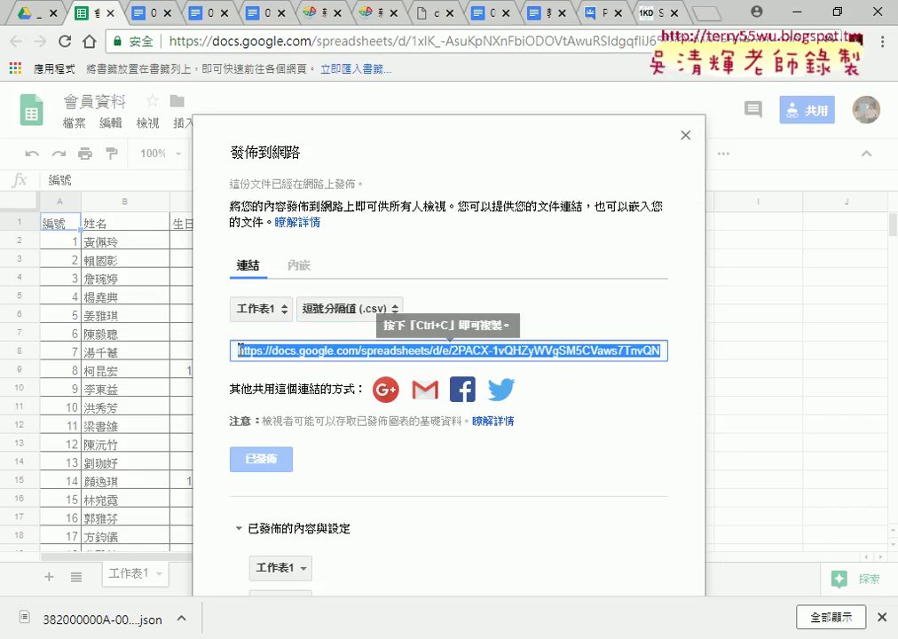
right_click(611, 357)
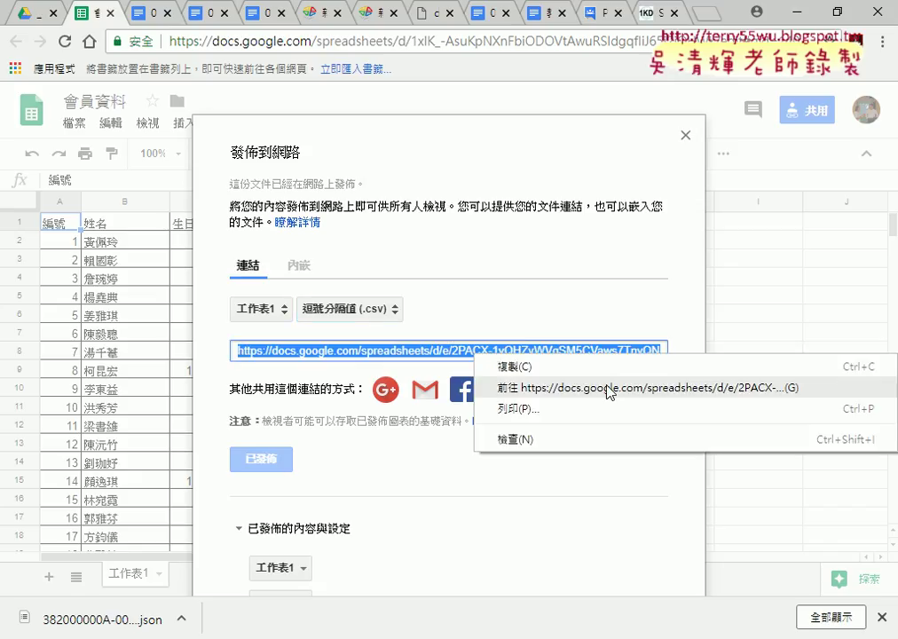
left_click(609, 367)
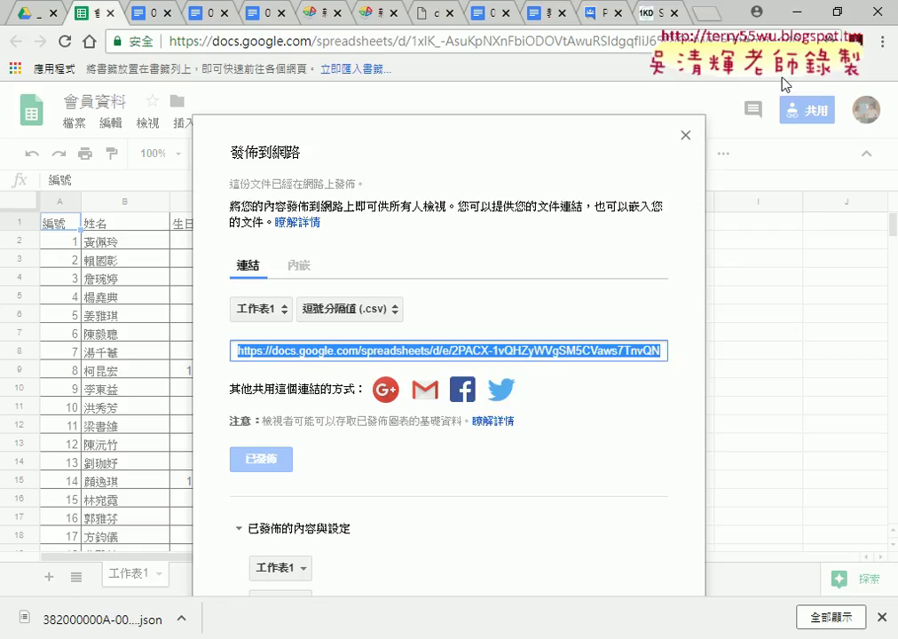
left_click(708, 15)
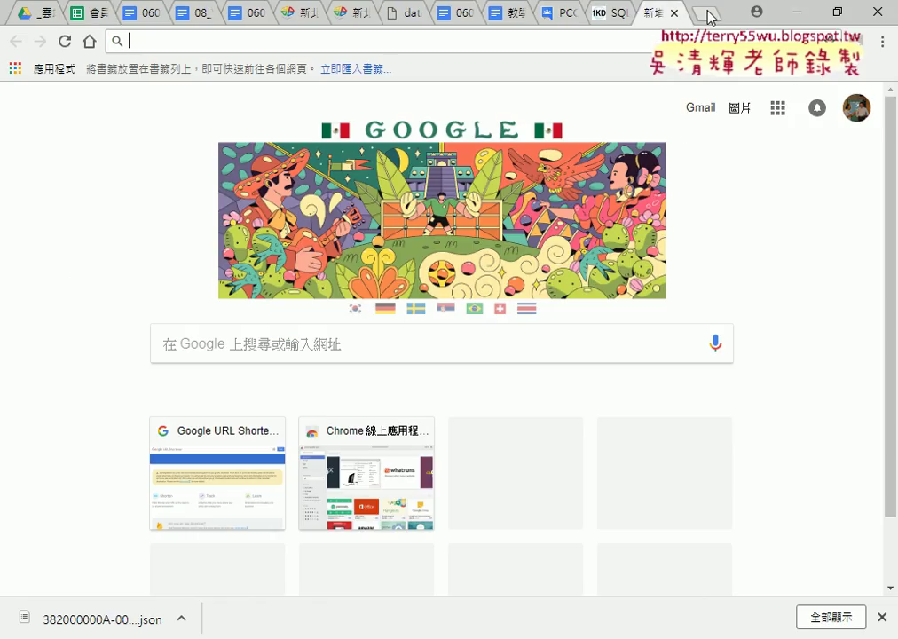
Step: Paste the copied CSV link into a new tab's address bar to download 會員資料 - 工作表1.csv
right_click(602, 41)
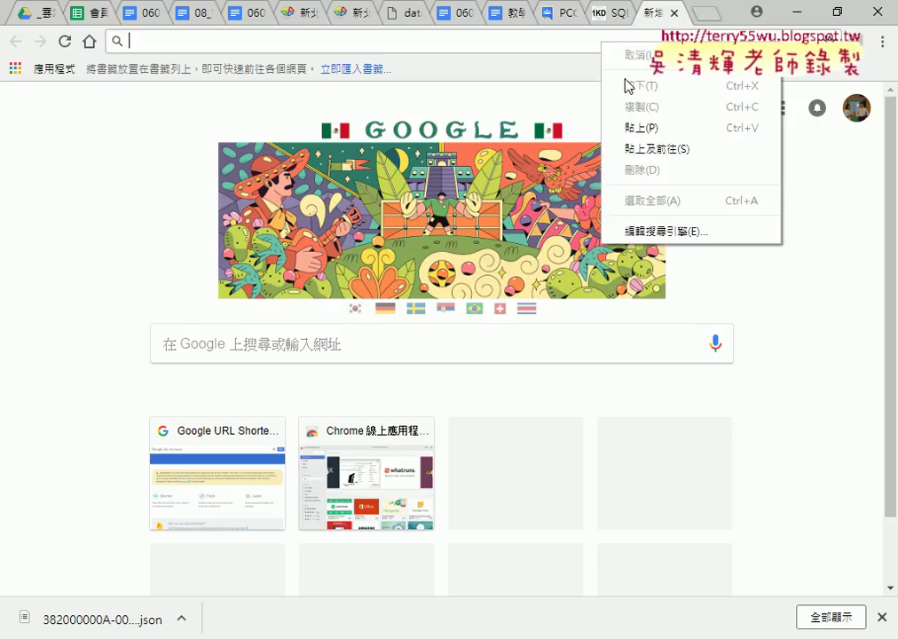
left_click(644, 130)
key("Return")
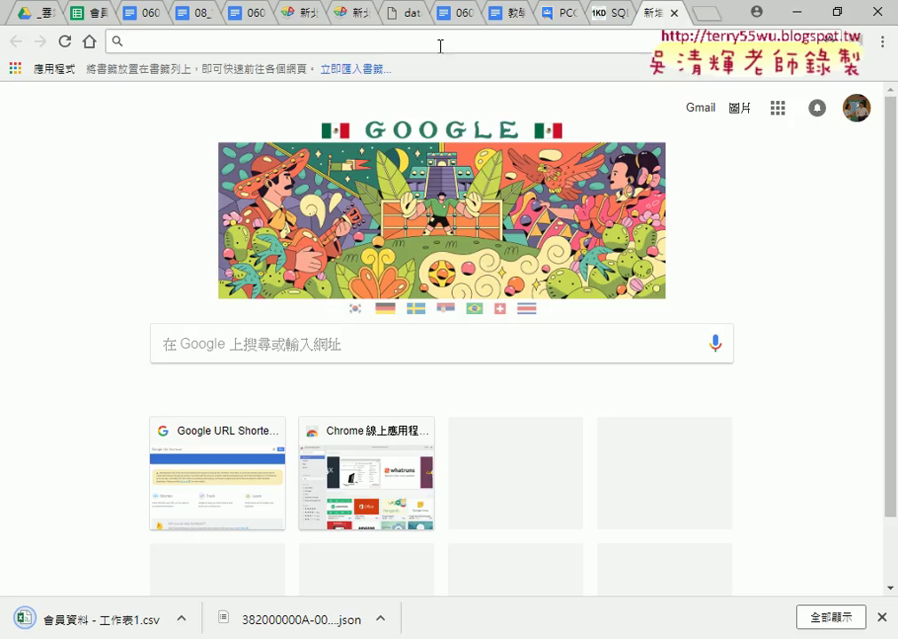
left_click(183, 620)
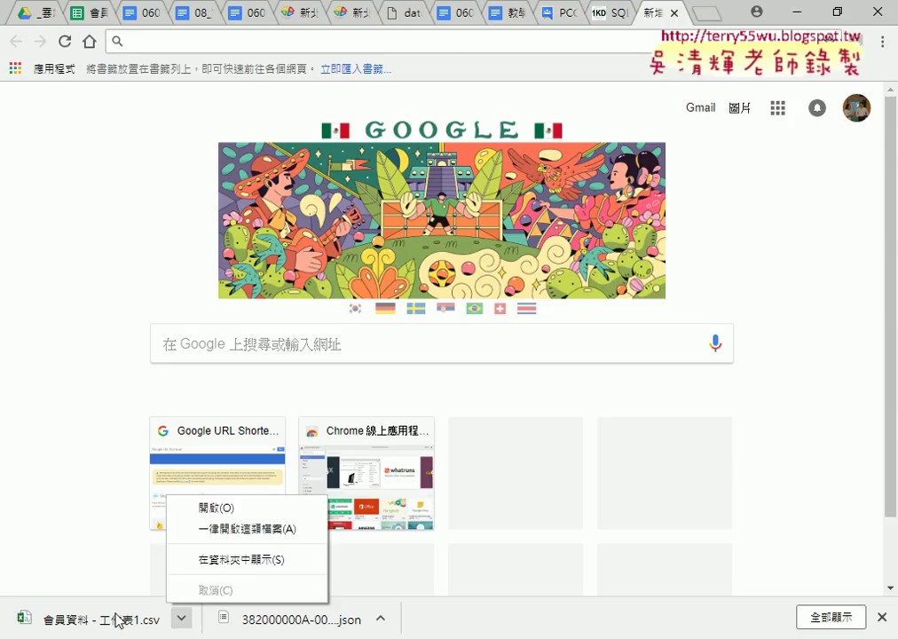
Step: Show 會員資料 - 工作表1.csv in its folder on drive D: and open it with Notepad++
left_click(255, 561)
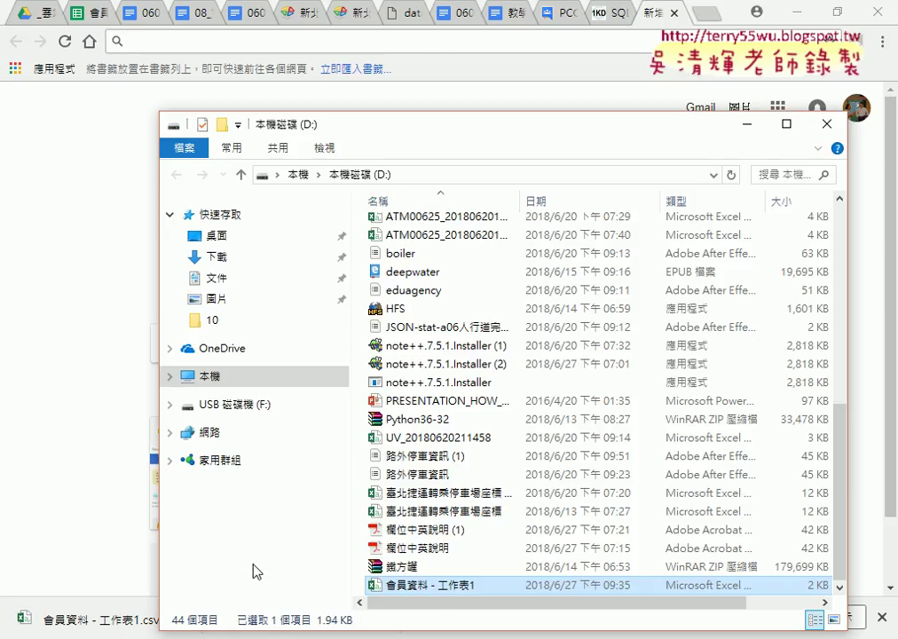
right_click(453, 588)
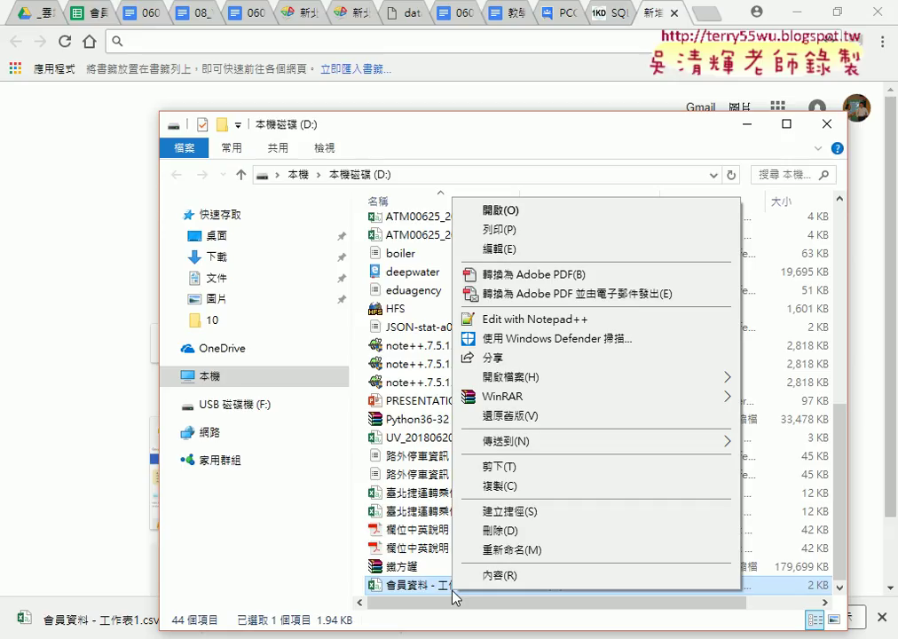
left_click(542, 318)
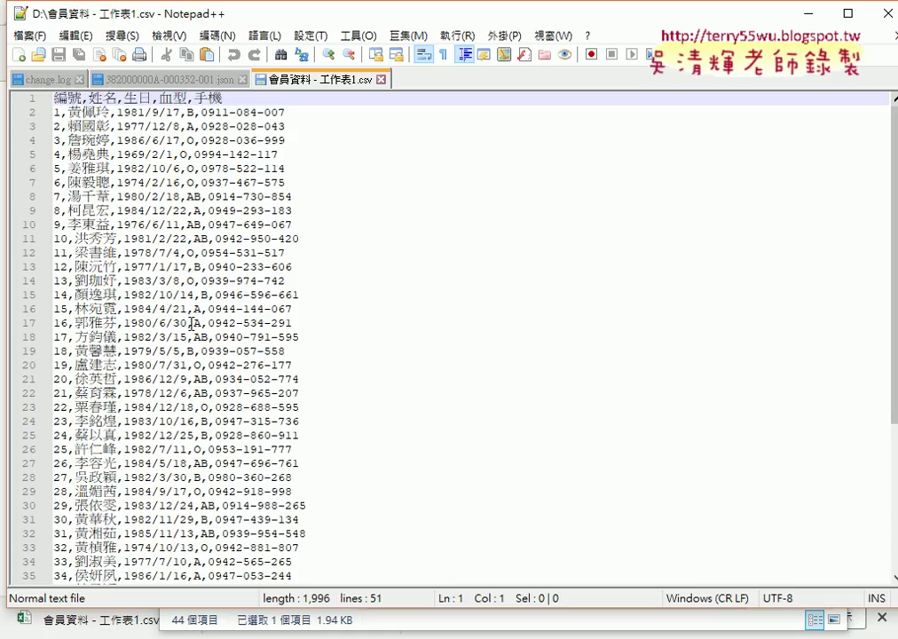
Step: Close the CSV in Notepad++, minimize Notepad++, Explorer and Chrome, closing the blank tab and publish dialog
left_click(382, 80)
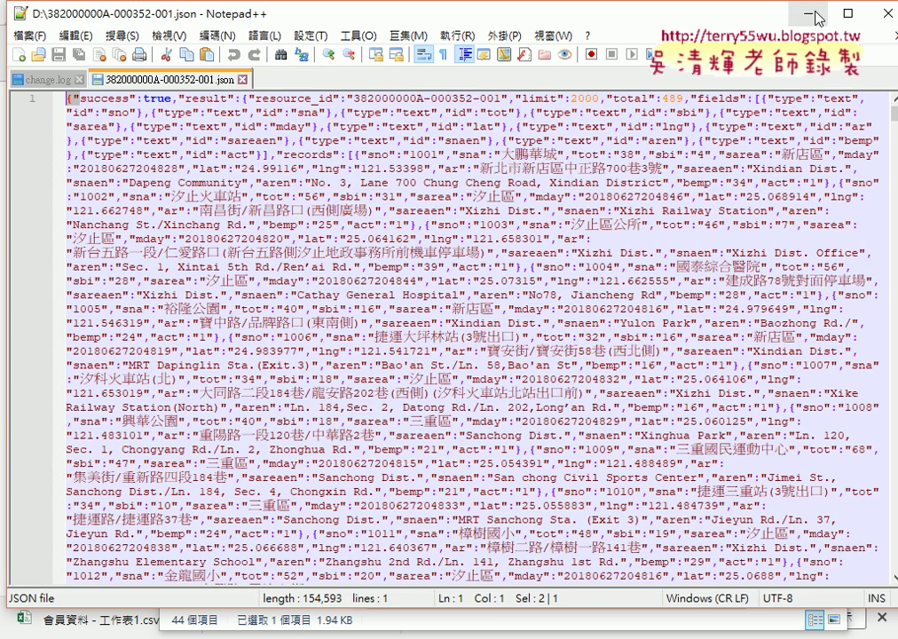
left_click(817, 18)
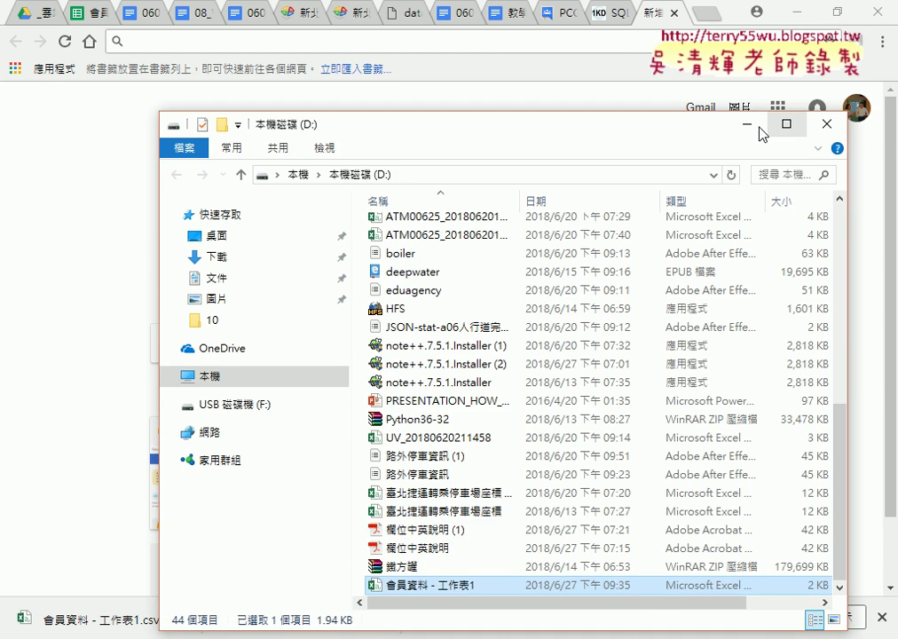
left_click(751, 125)
left_click(675, 14)
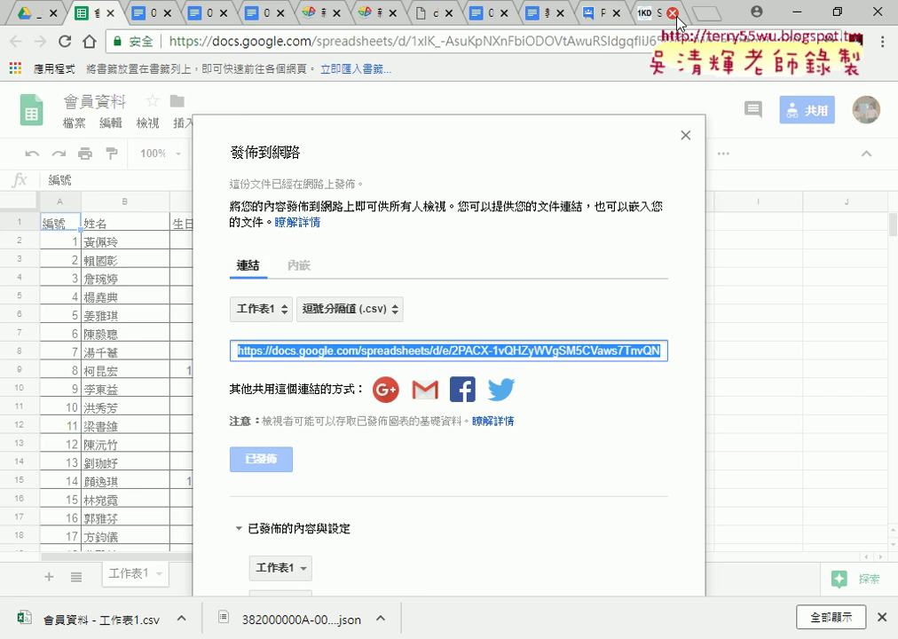
left_click(685, 134)
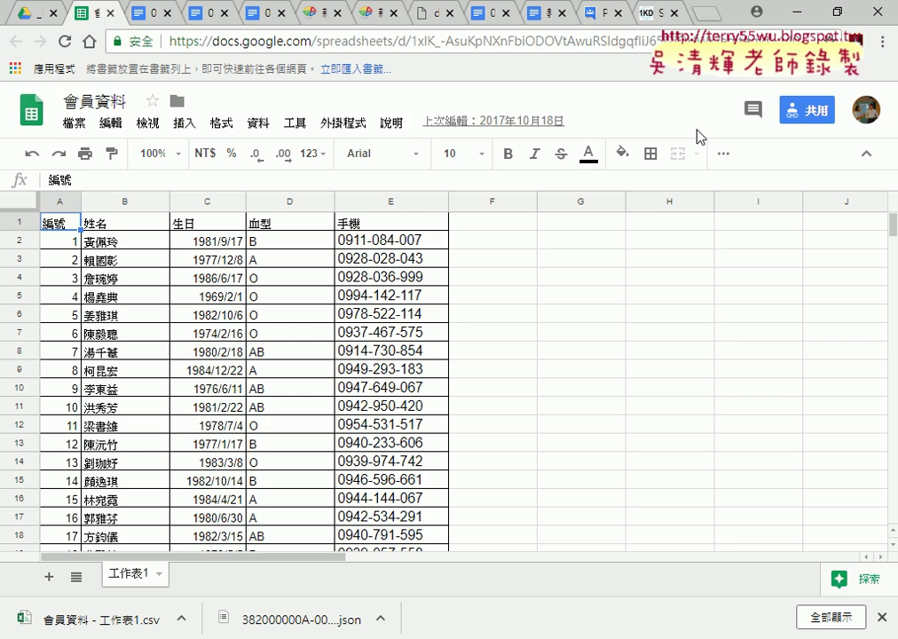
left_click(803, 20)
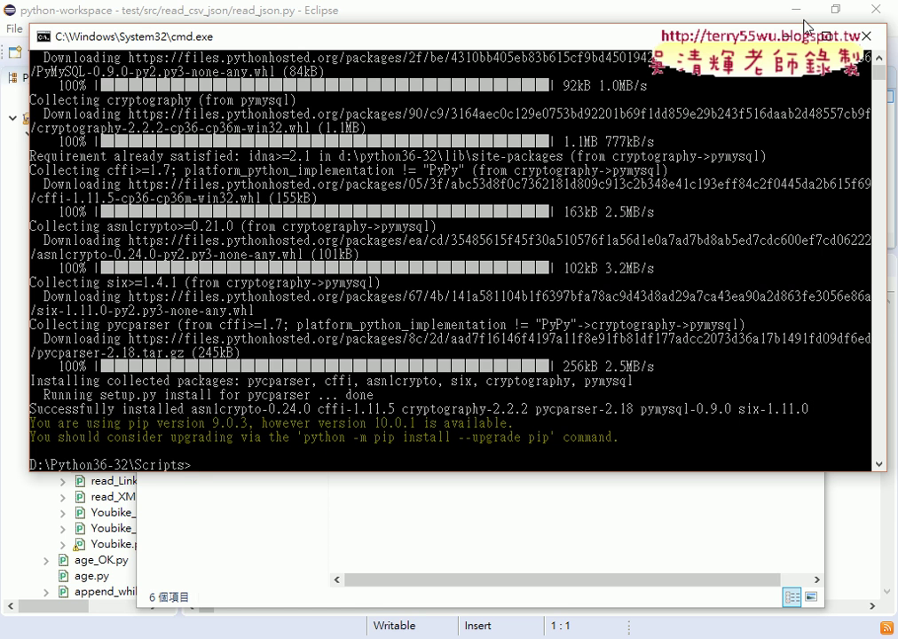
Step: Minimize cmd.exe and the Scripts folder to review read_json.py, then return to the 會員資料 sheet in Chrome
left_click(788, 35)
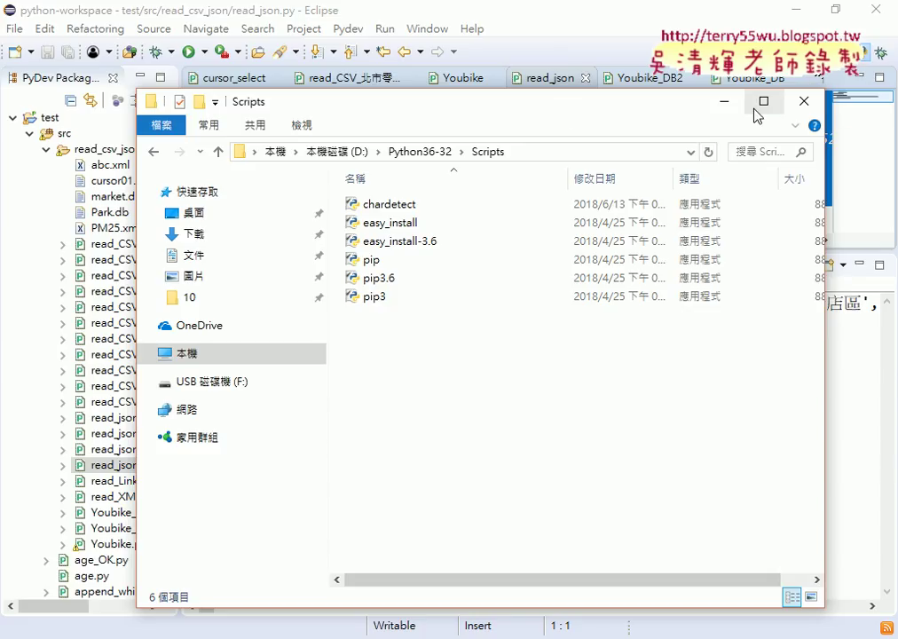
left_click(724, 101)
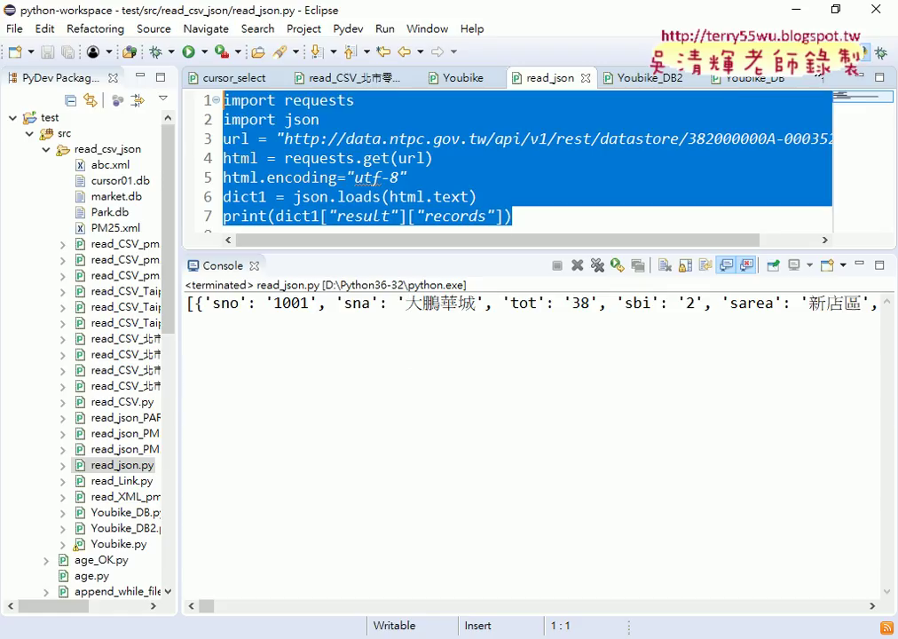
left_click(227, 593)
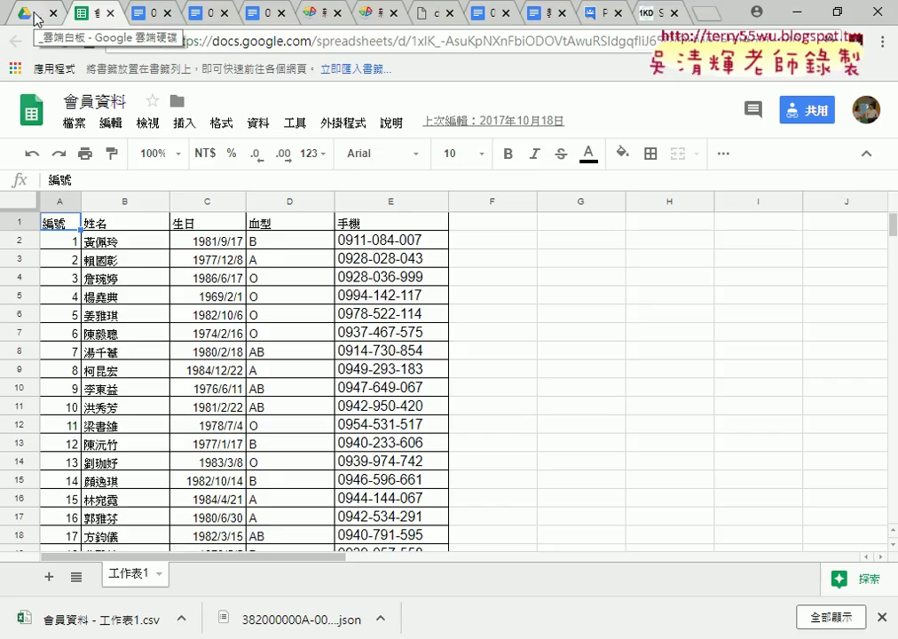
Step: From the Google Drive folder, open the 0604_從VBA到Python網頁資料擷取與分析與網頁測試自動化 document
left_click(34, 18)
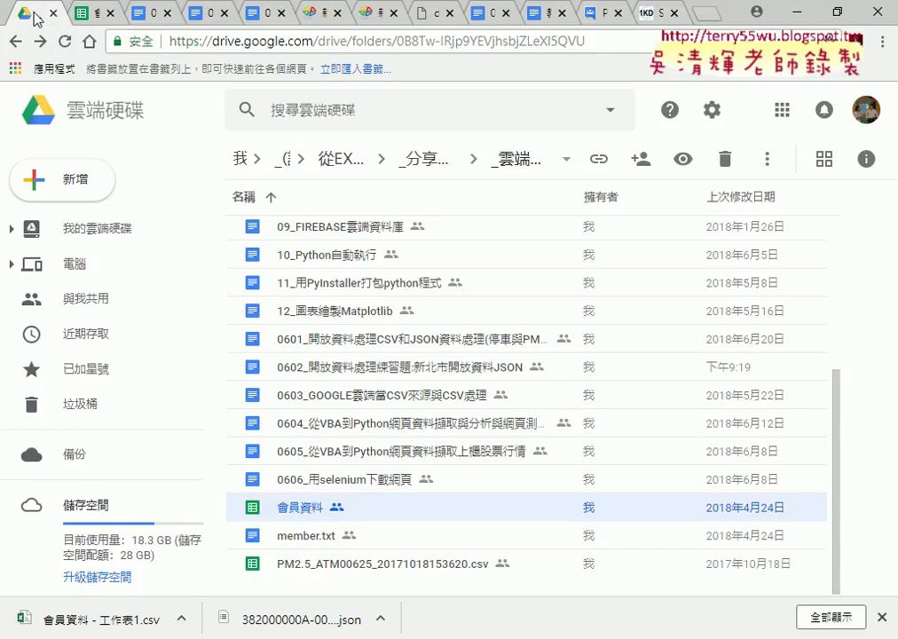
left_click(81, 17)
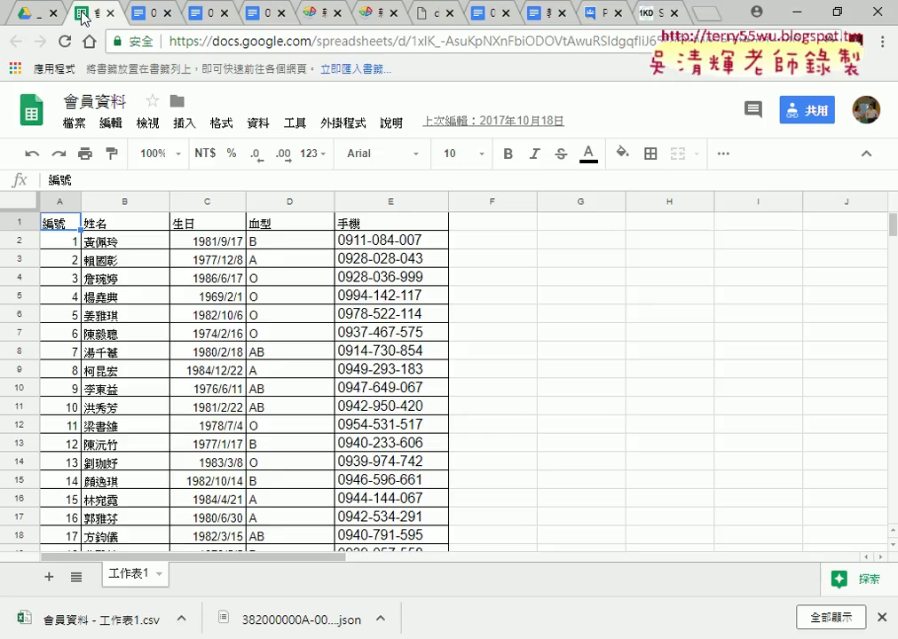
left_click(35, 13)
left_click(335, 402)
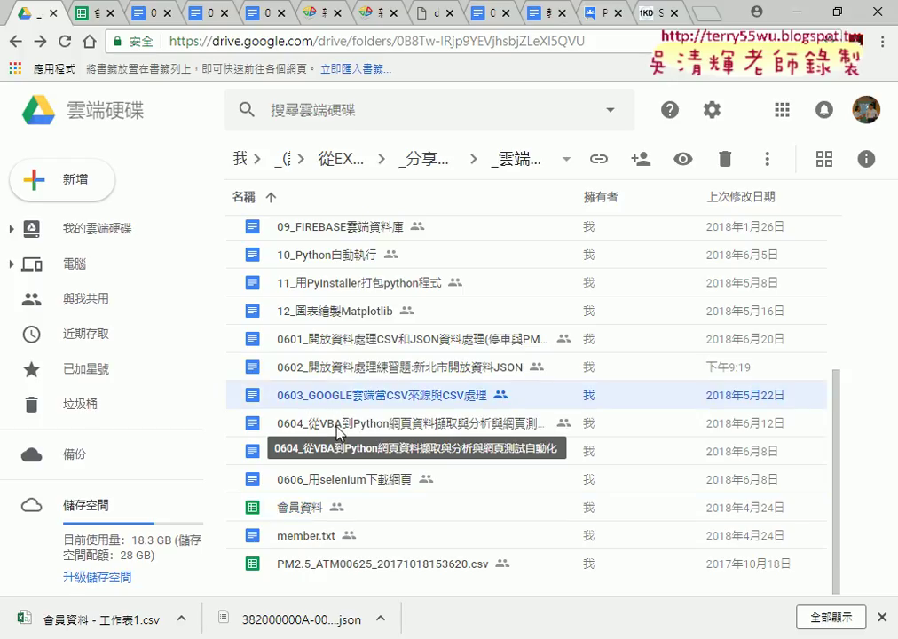
double_click(337, 427)
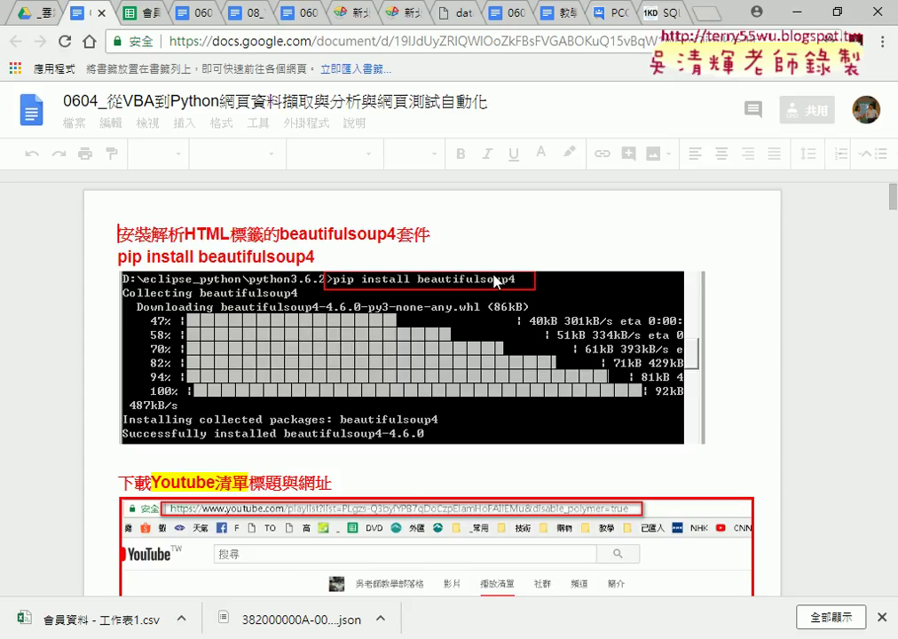
Step: Select beautifulsoup4 in the pip install line and scroll down to 下載Youtube清單標題與網址
left_click(199, 256)
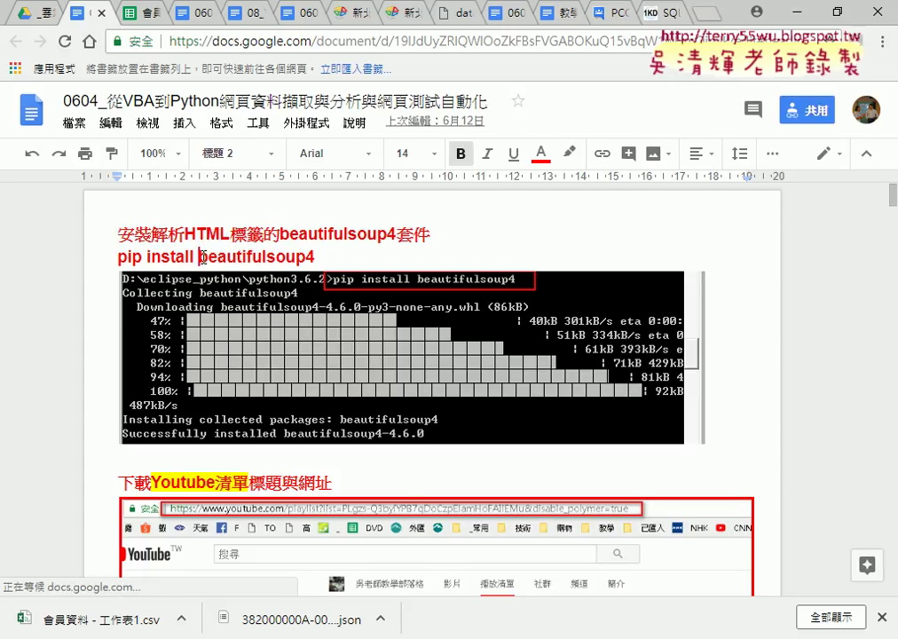
left_click_drag(202, 257, 324, 256)
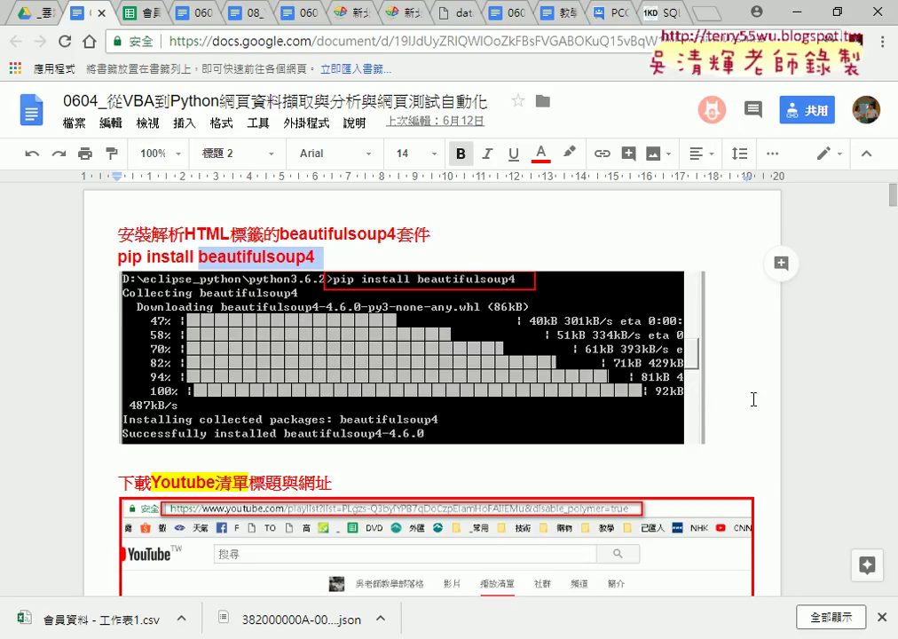
scroll(754, 400, "down", 3)
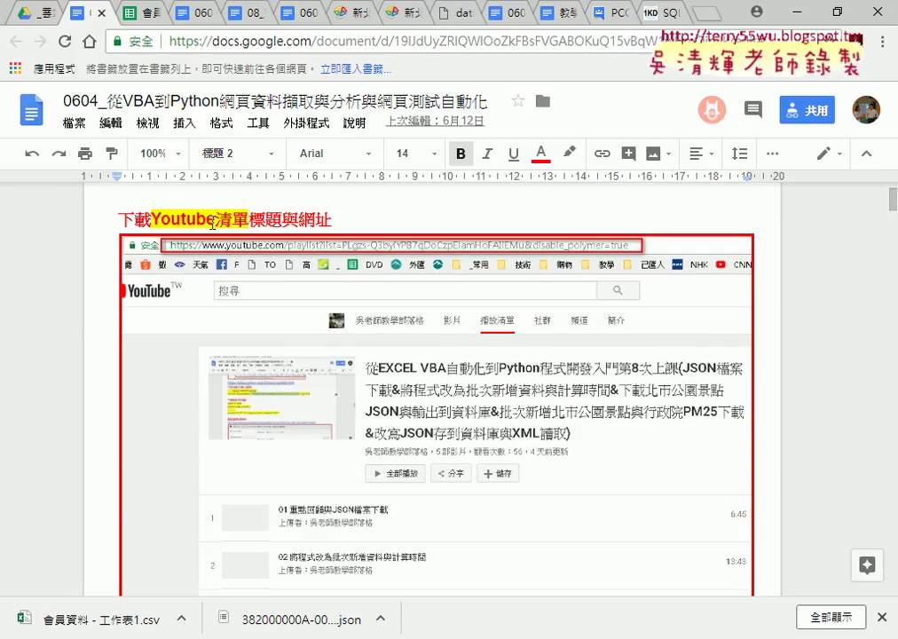